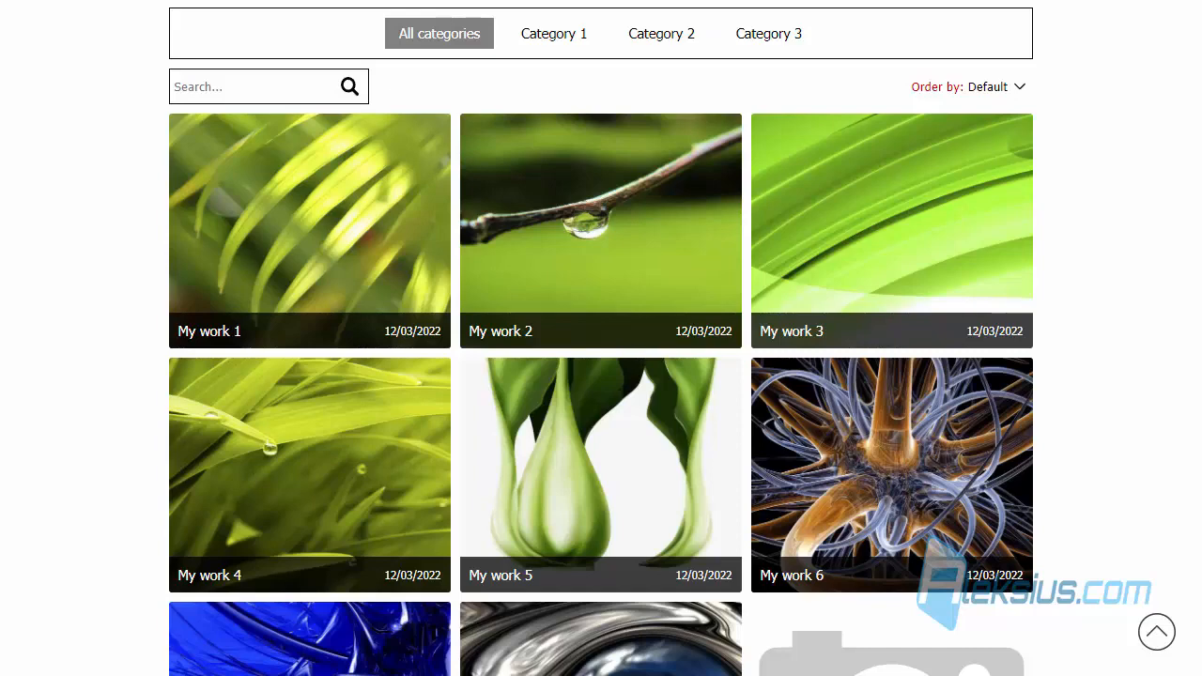
- Reveal the mouseover overlays of several cards in the portfolio gallery on the test page
mouse_move(609, 488)
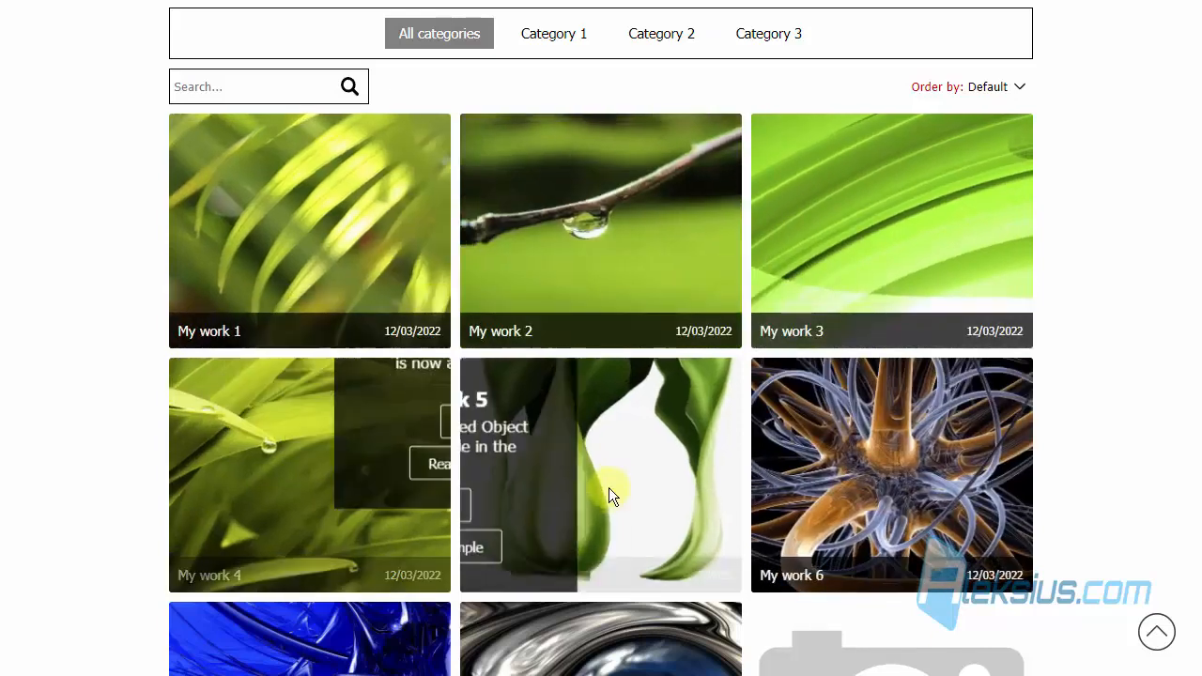
mouse_move(836, 433)
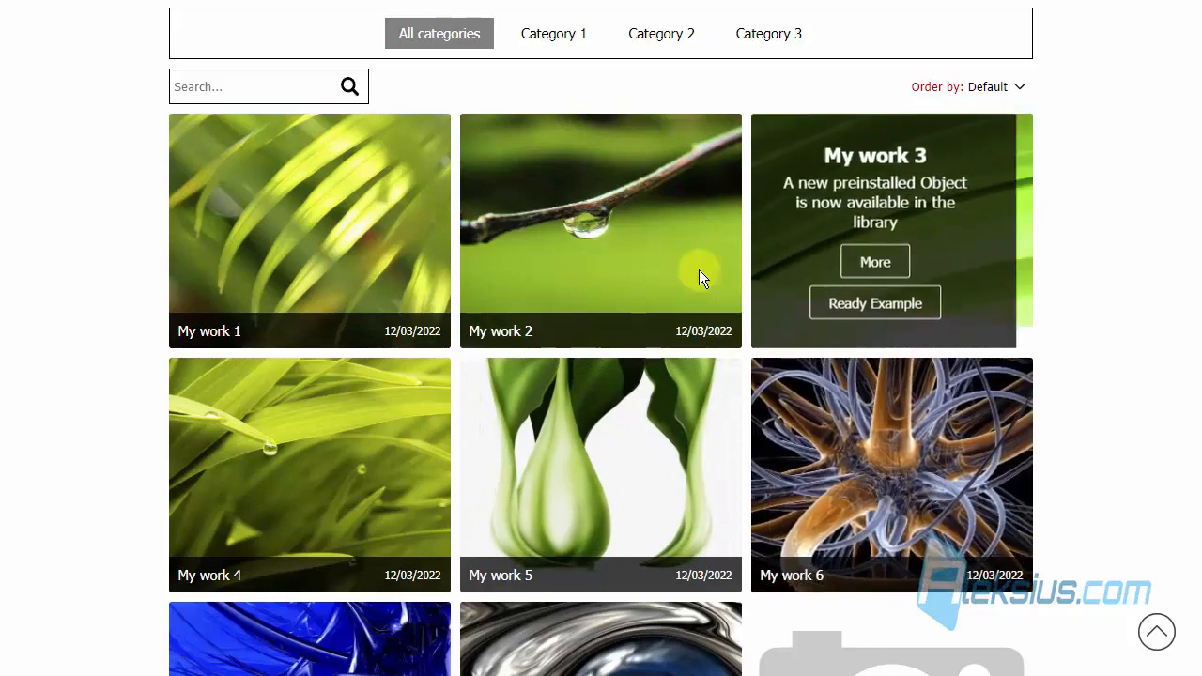
mouse_move(617, 270)
mouse_move(280, 246)
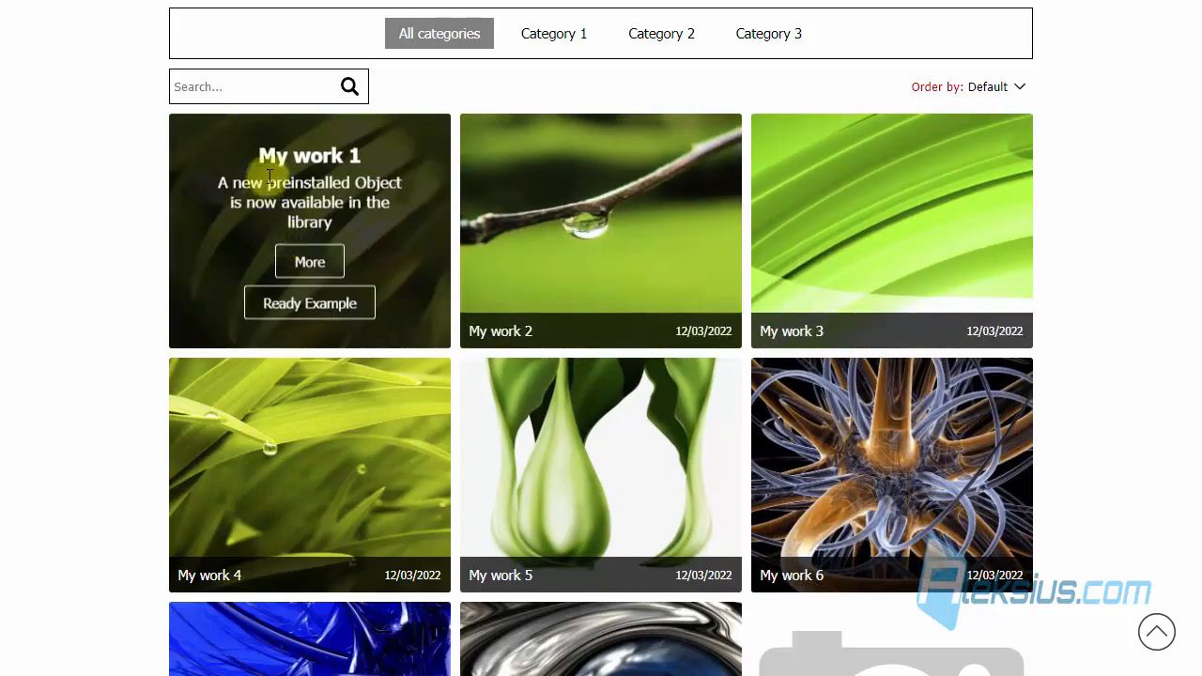
- Filter the portfolio by each of the three categories, return to all categories, and view the search and sorting options
click(550, 43)
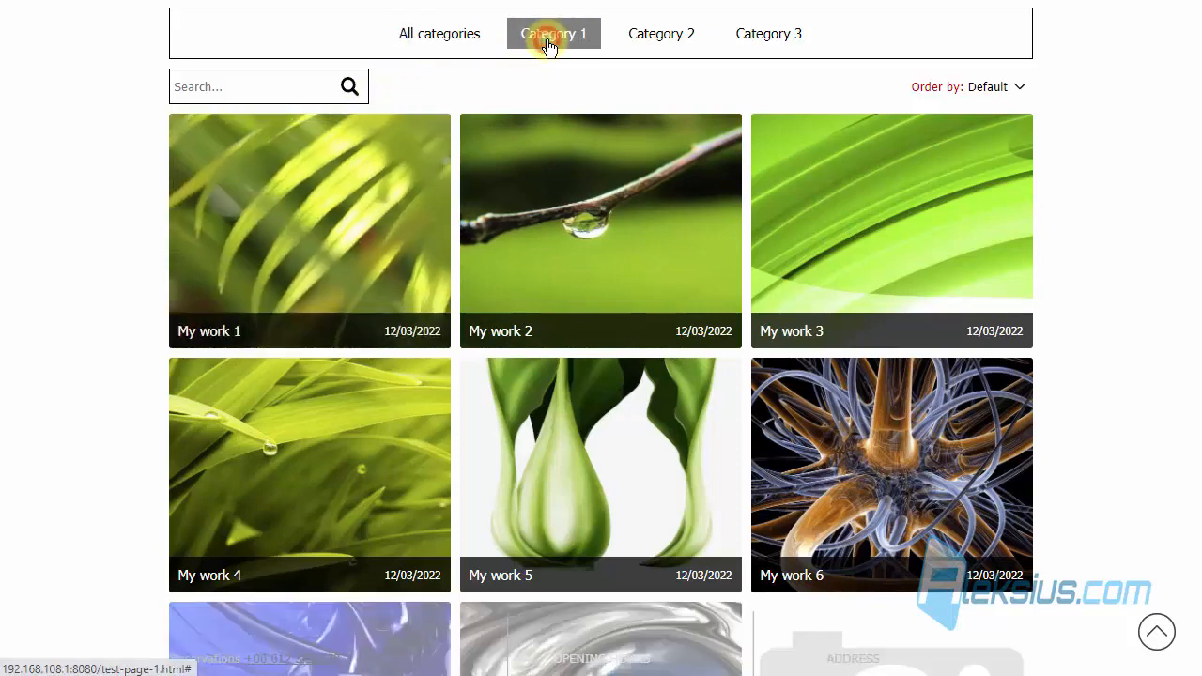
click(676, 39)
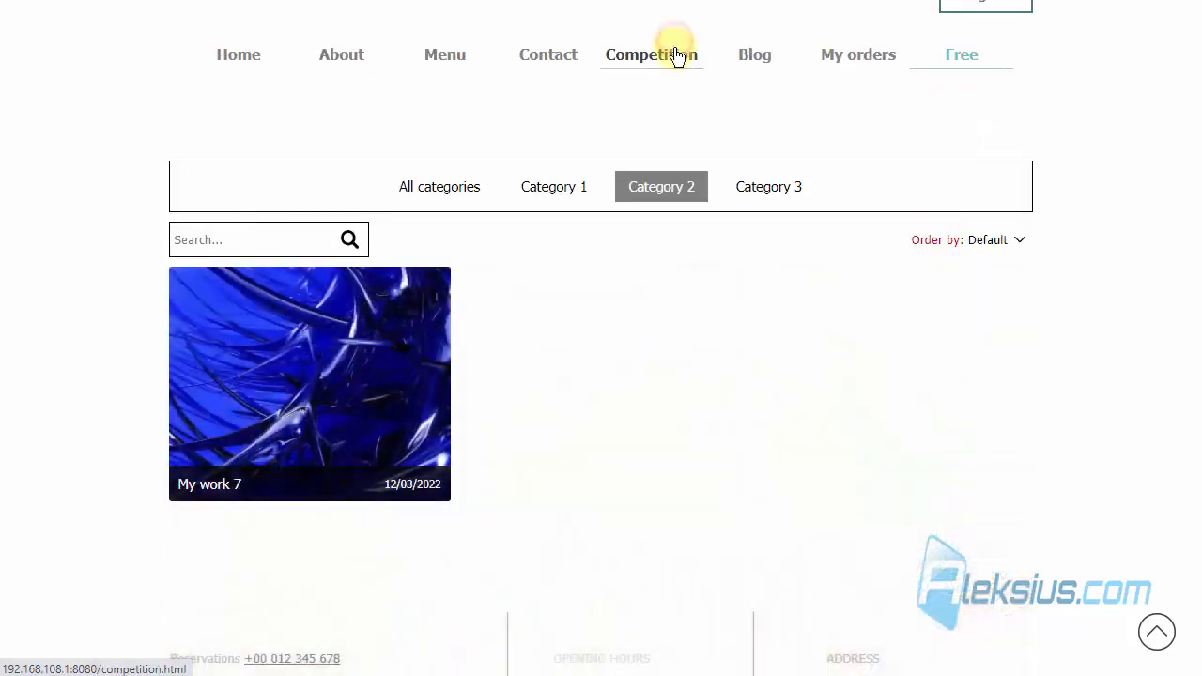
click(765, 187)
click(486, 174)
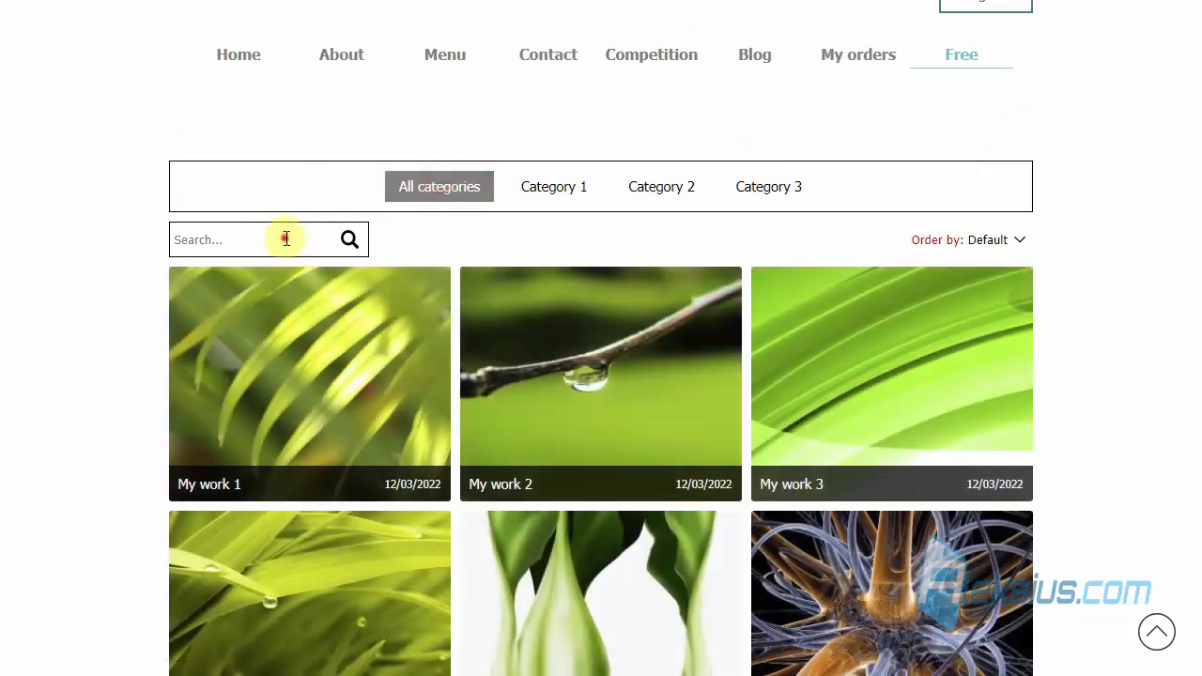
click(287, 239)
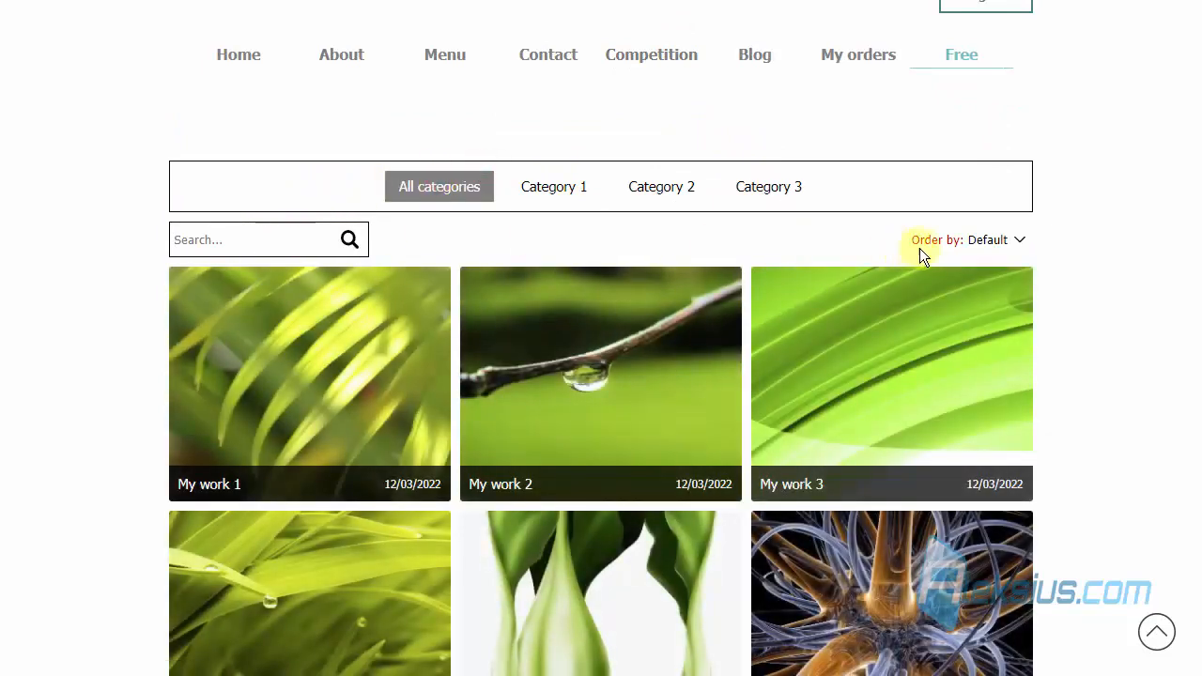
click(1010, 242)
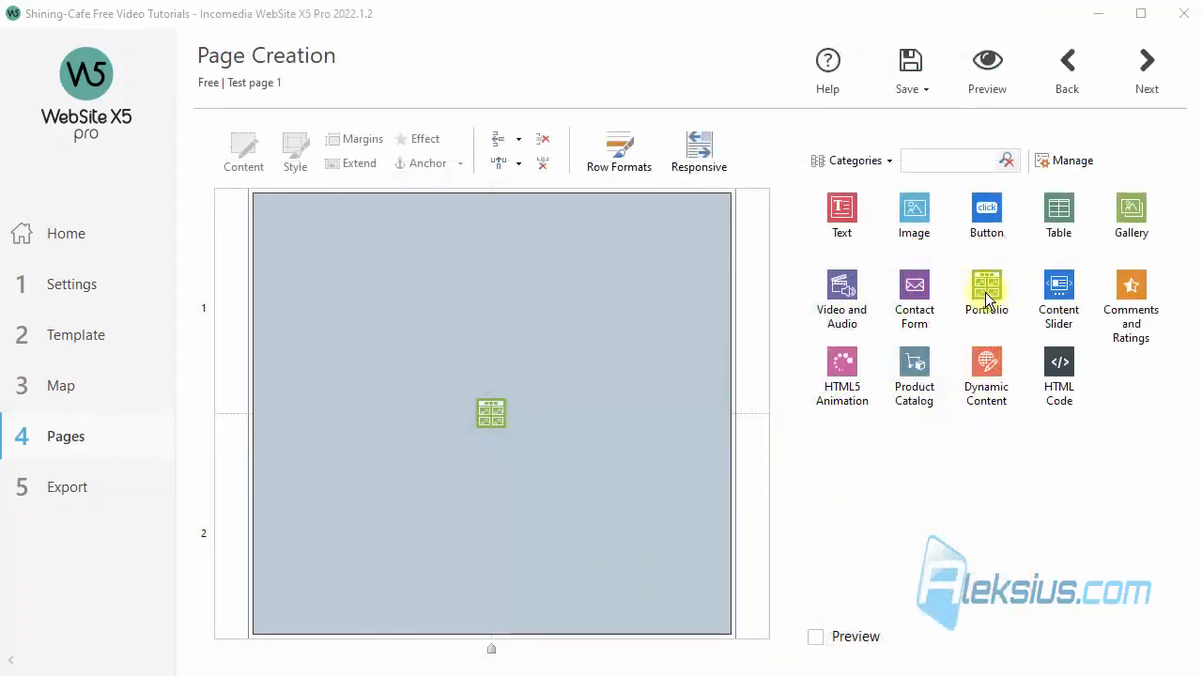
- Switch to WebSite X5, open the Portfolio Object placed on Test page 1 and review its categories and cards
double_click(465, 314)
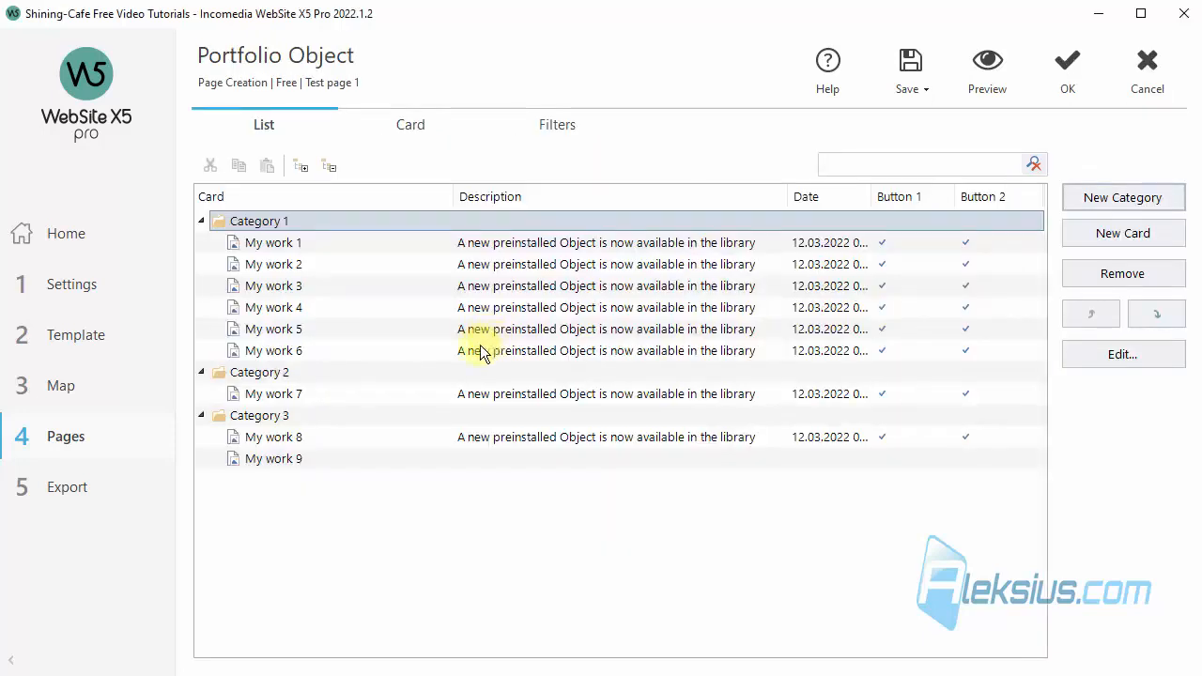
click(335, 240)
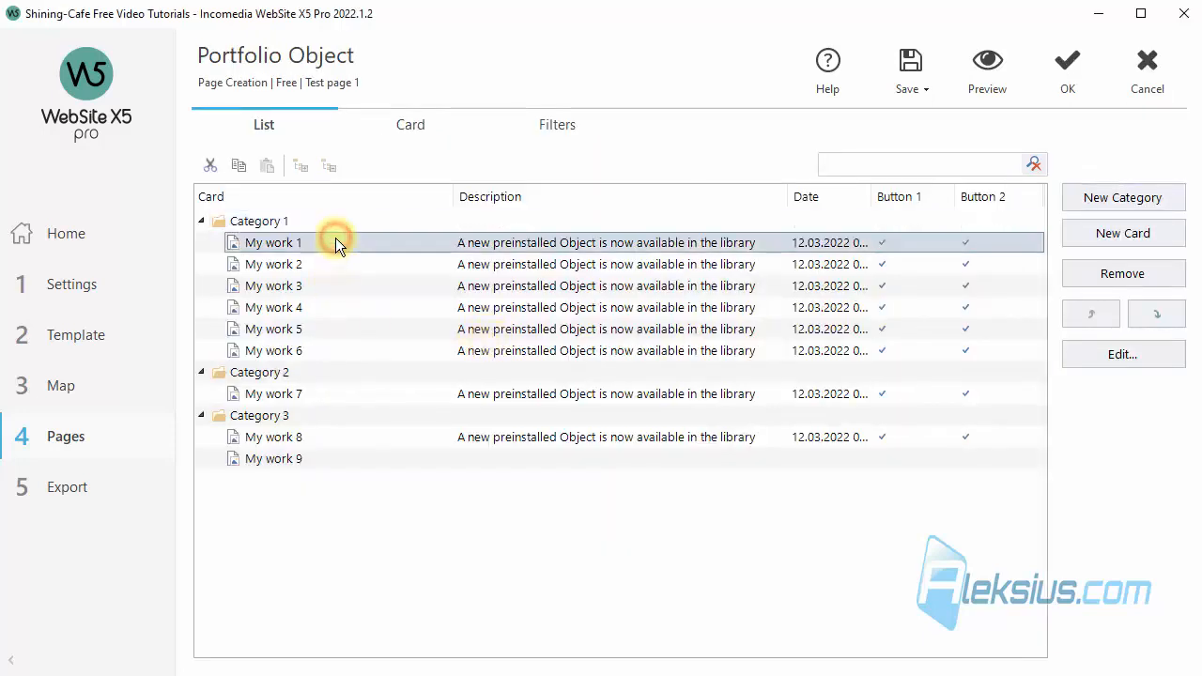
click(268, 223)
click(274, 375)
click(284, 415)
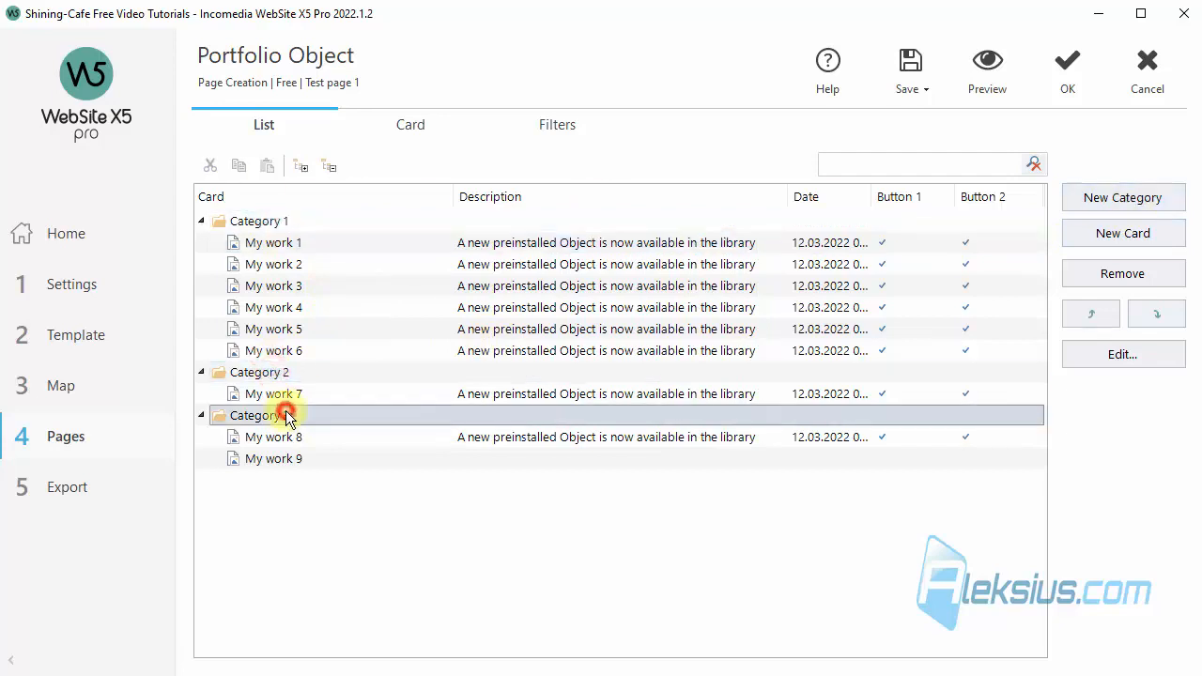
- Examine the My work 1 card's settings and the link options of its first button without changing them
double_click(295, 244)
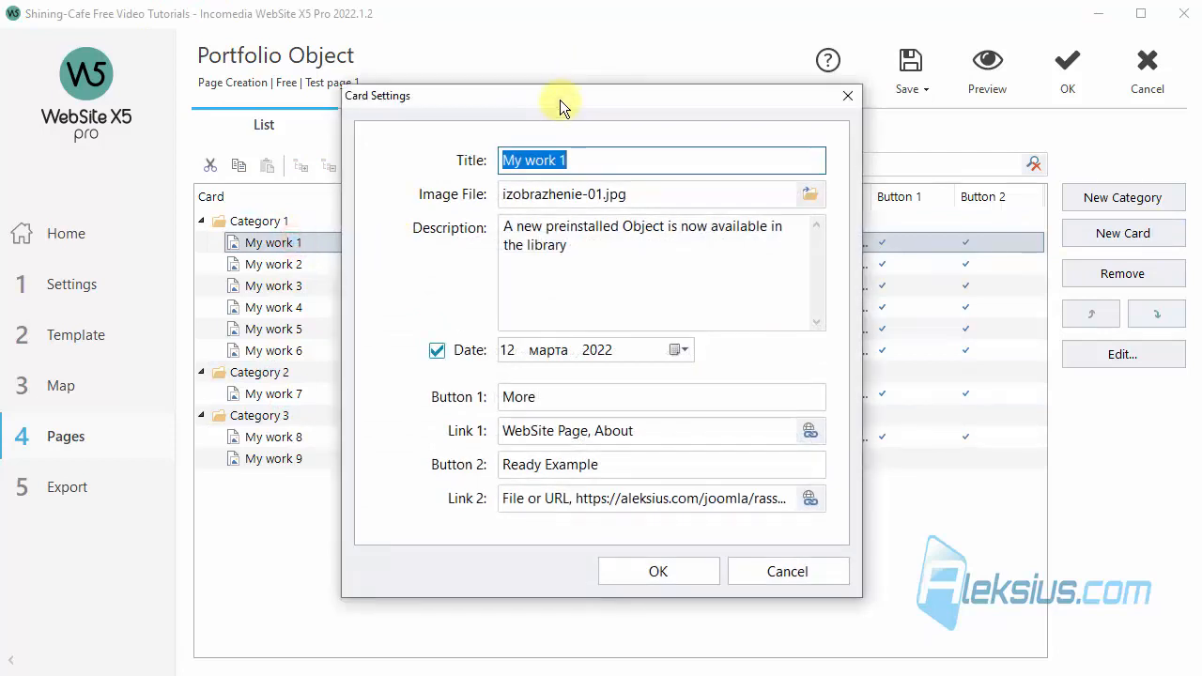
drag(559, 99, 528, 134)
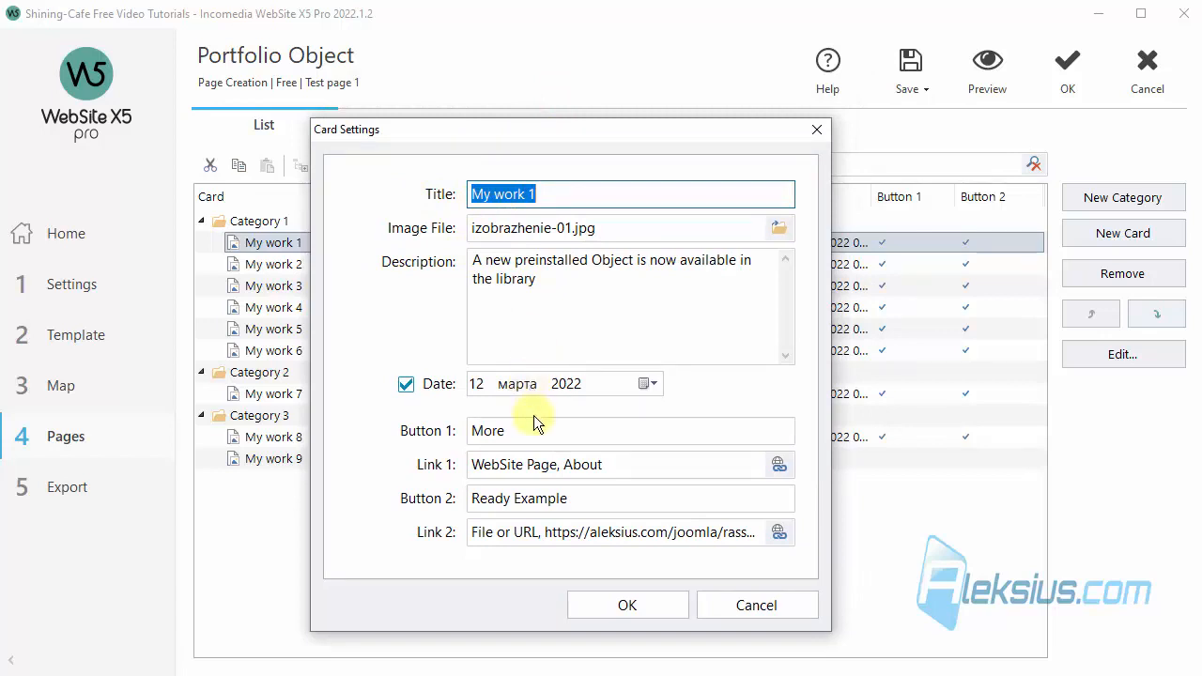
click(779, 469)
click(781, 466)
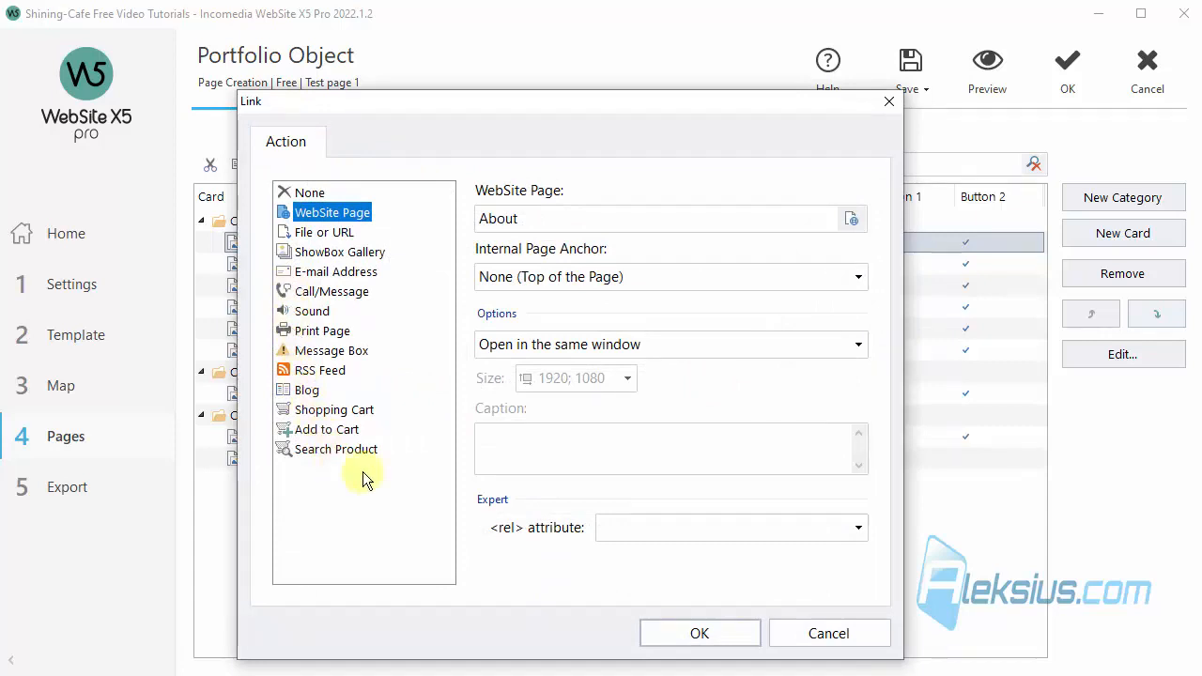
click(832, 632)
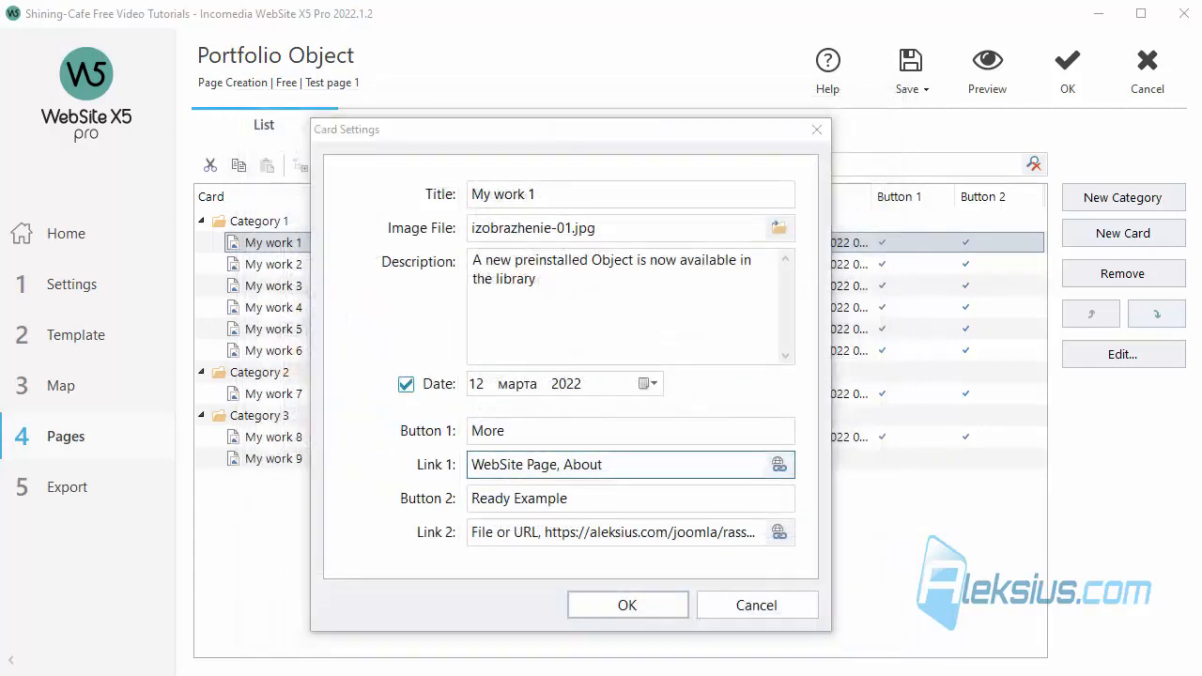
click(753, 602)
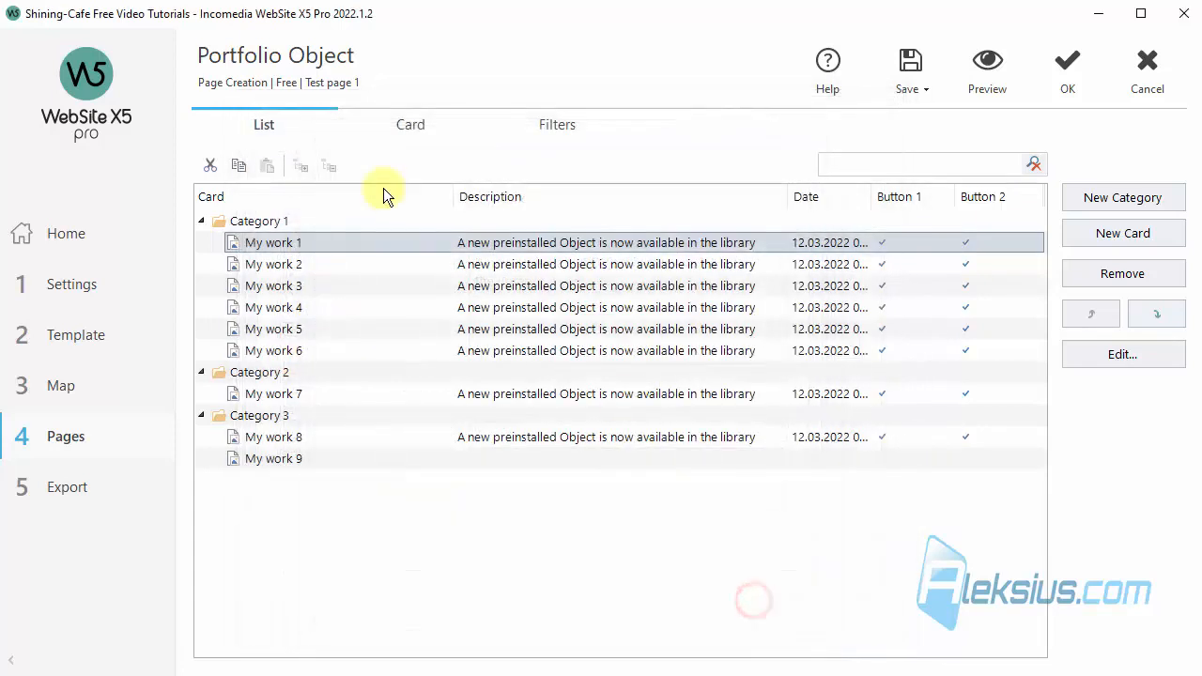
- Move the My work 2 card three places down within Category 1
click(270, 259)
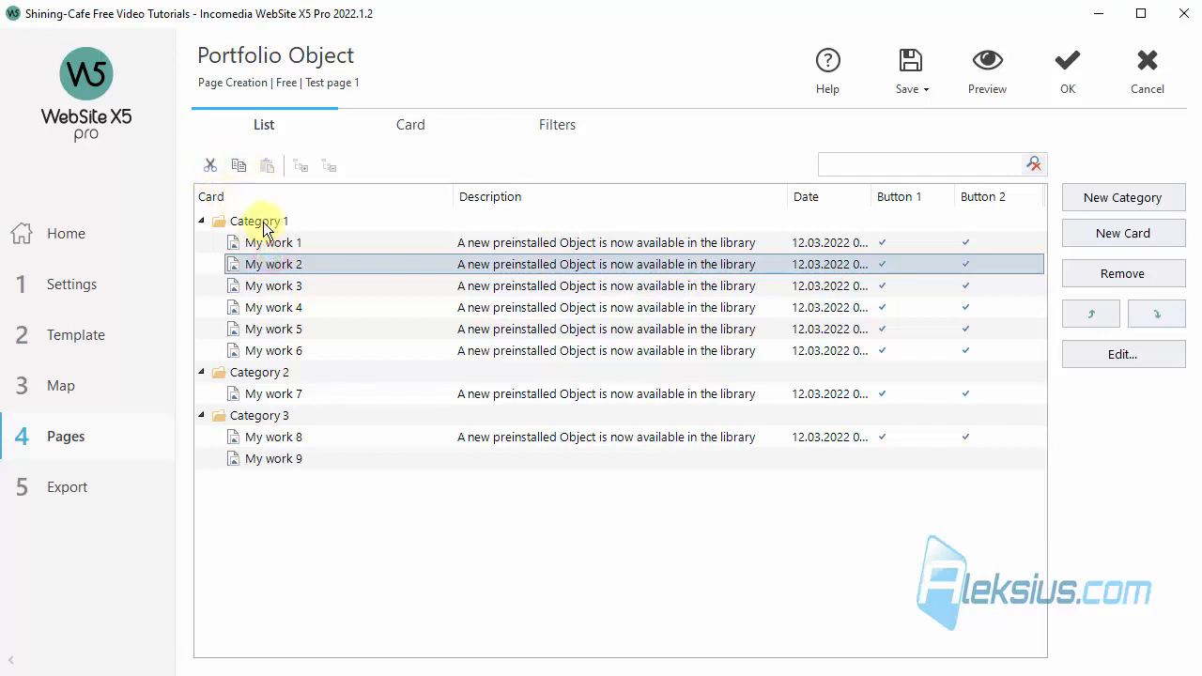
click(1168, 319)
click(1167, 318)
click(1165, 319)
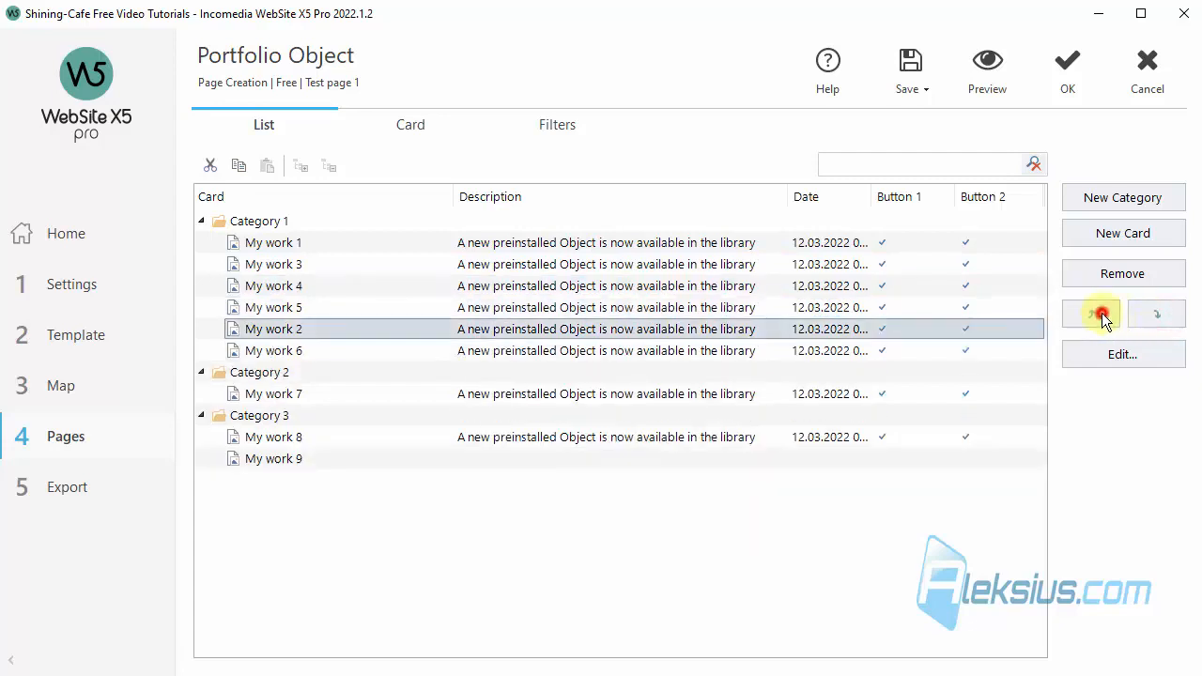
- Move the My work 2 card up to the first place in Category 1
click(1102, 314)
click(1101, 314)
click(1101, 314)
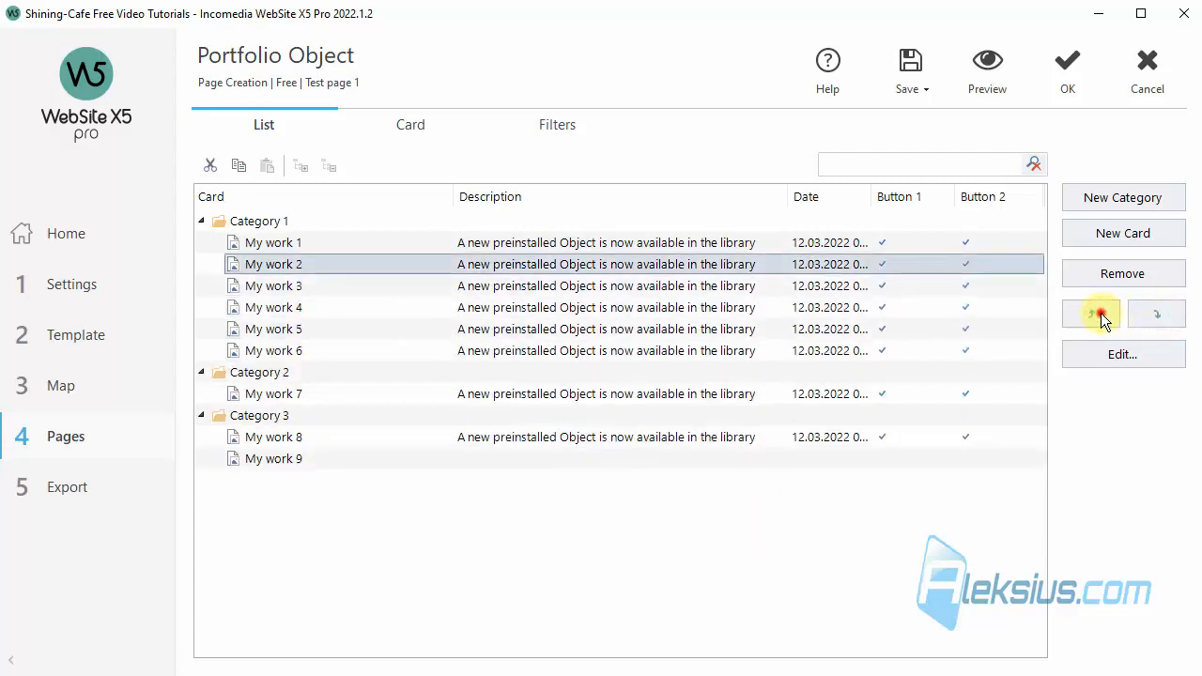
click(1102, 314)
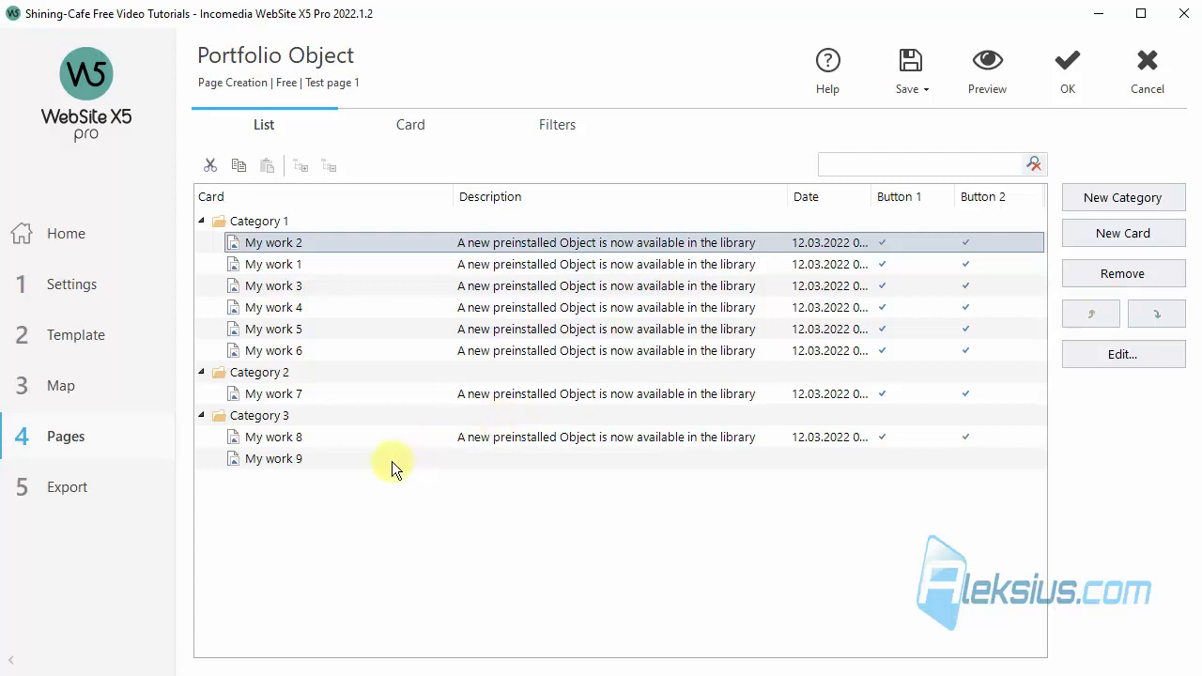
- Inspect the My work 9 card's settings and how that card is displayed on the test page
click(324, 460)
double_click(341, 458)
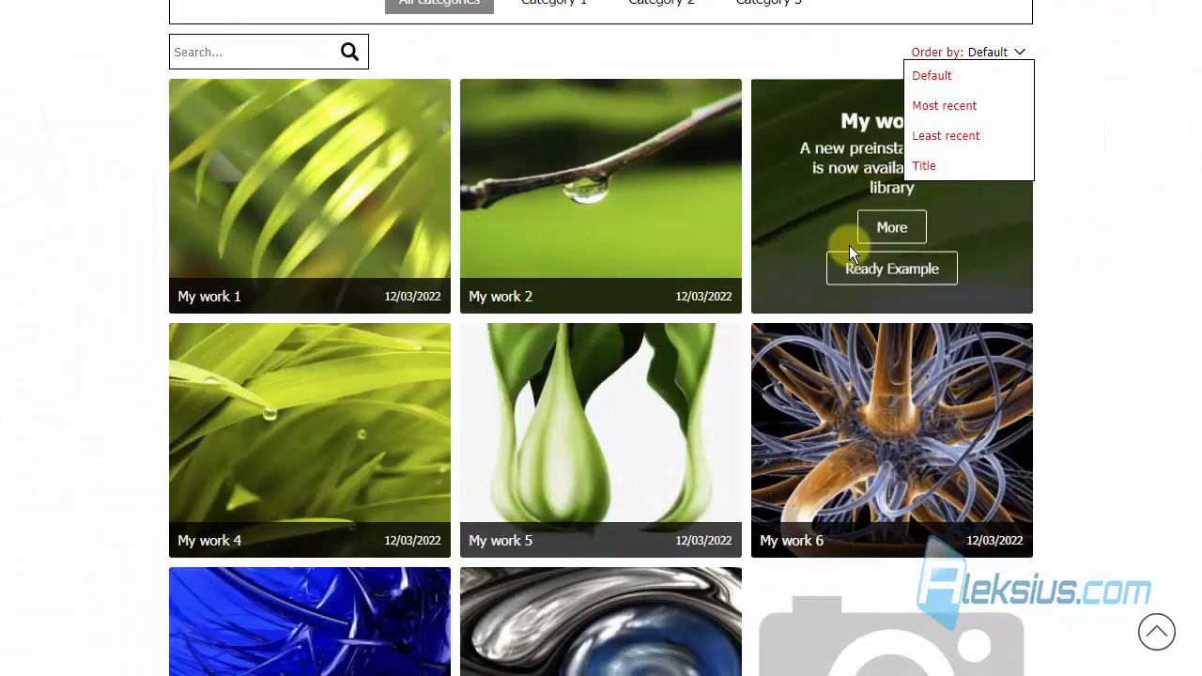
scroll(848, 246, down, 4)
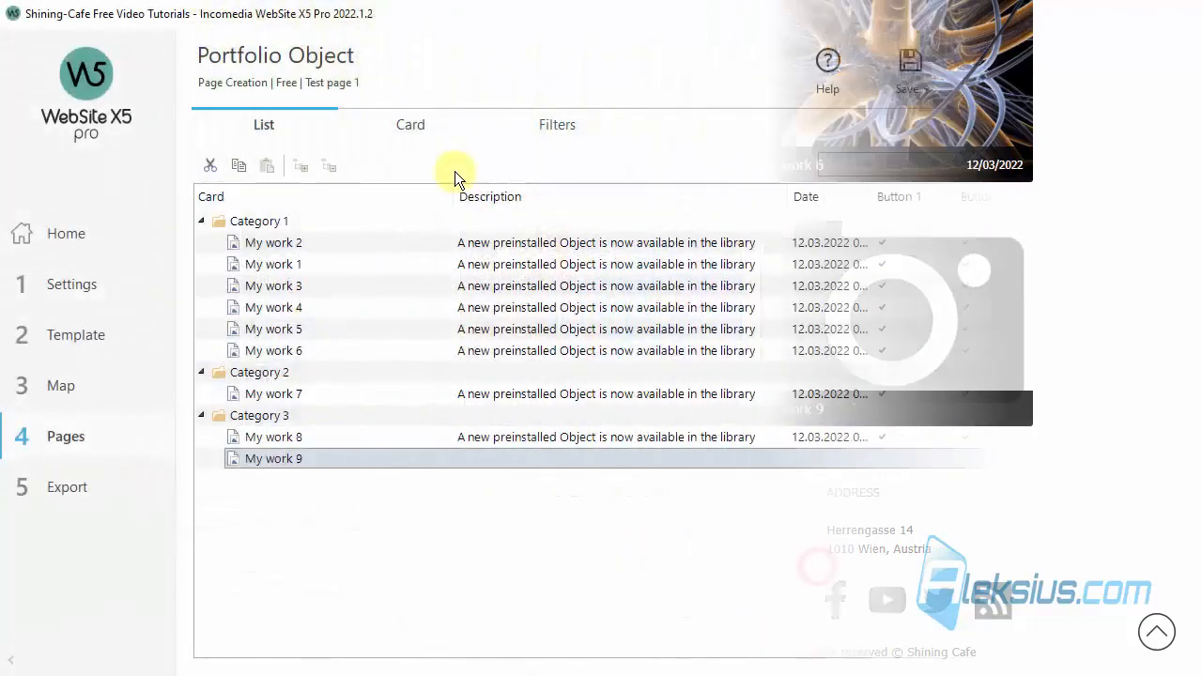
- Set the background color in the portfolio card style to red with an opacity of 100
click(415, 126)
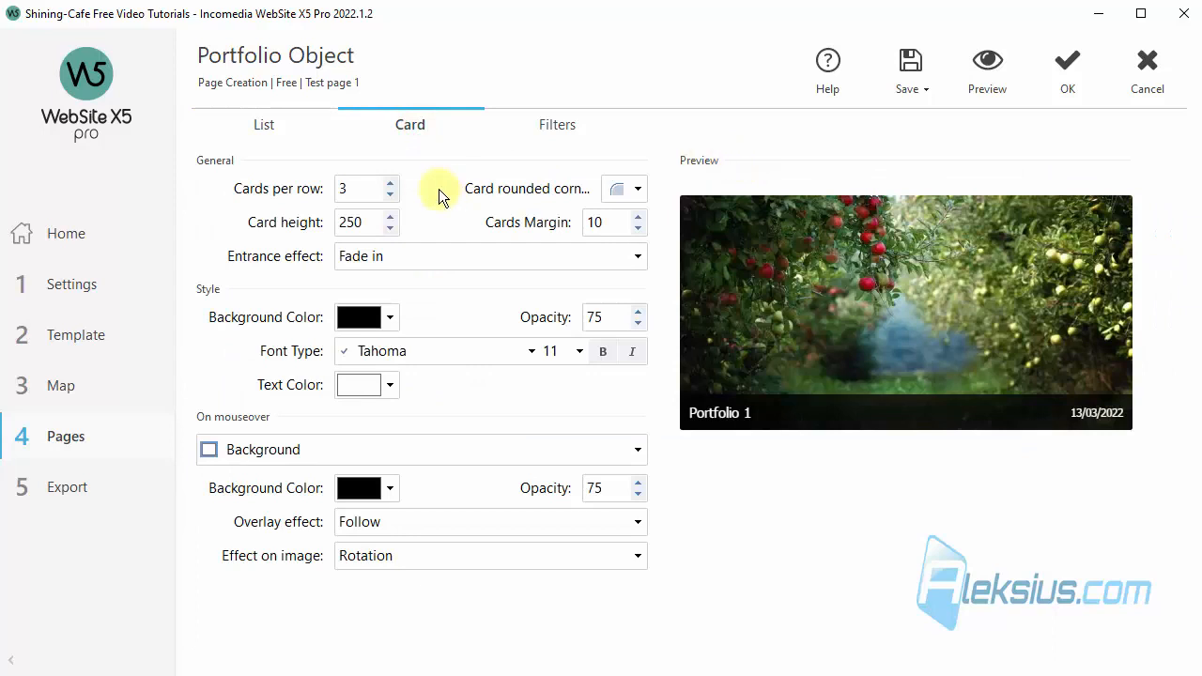
click(390, 318)
click(358, 456)
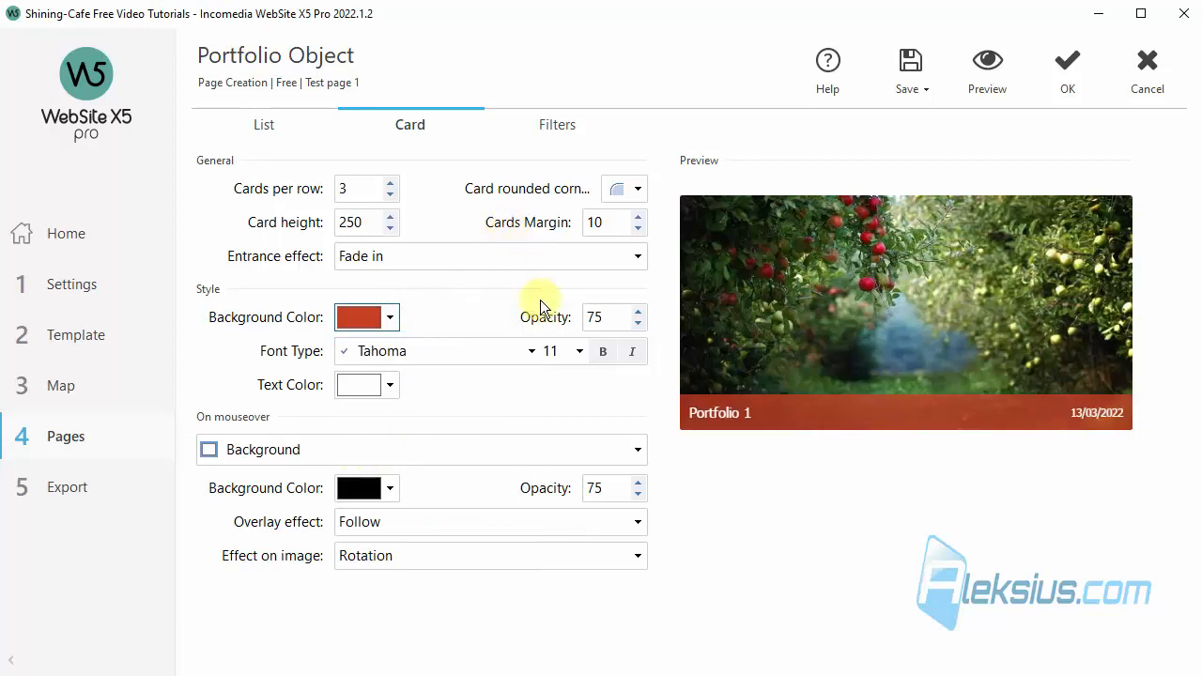
double_click(621, 316)
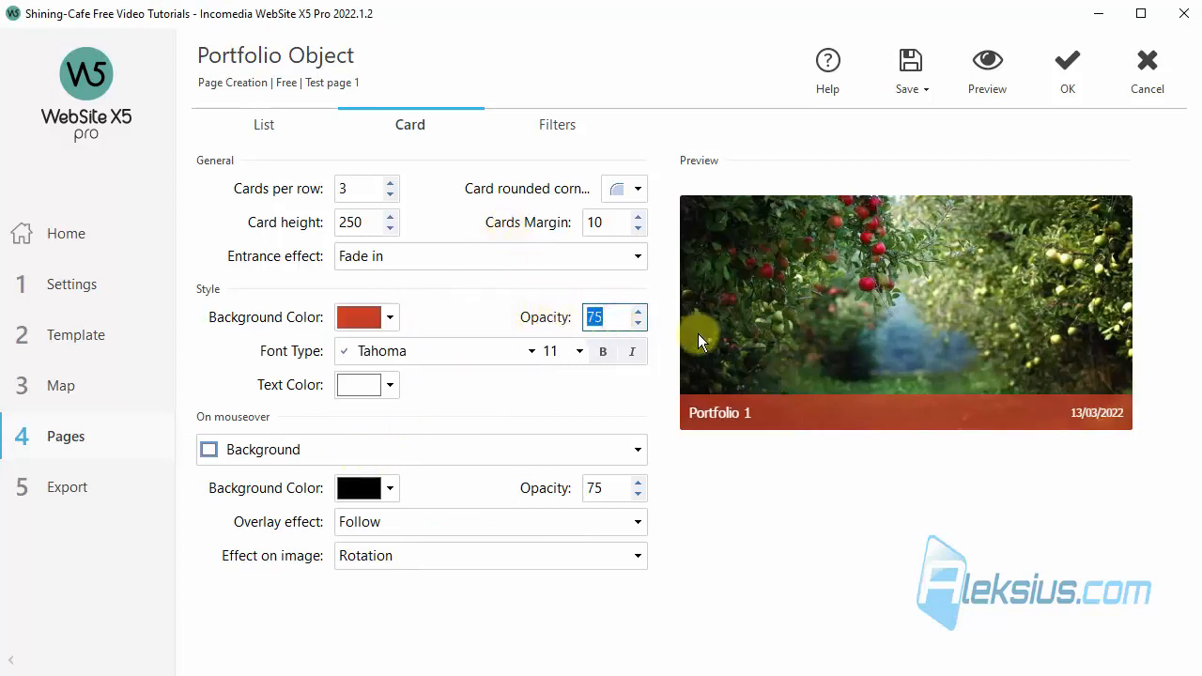
text(100)
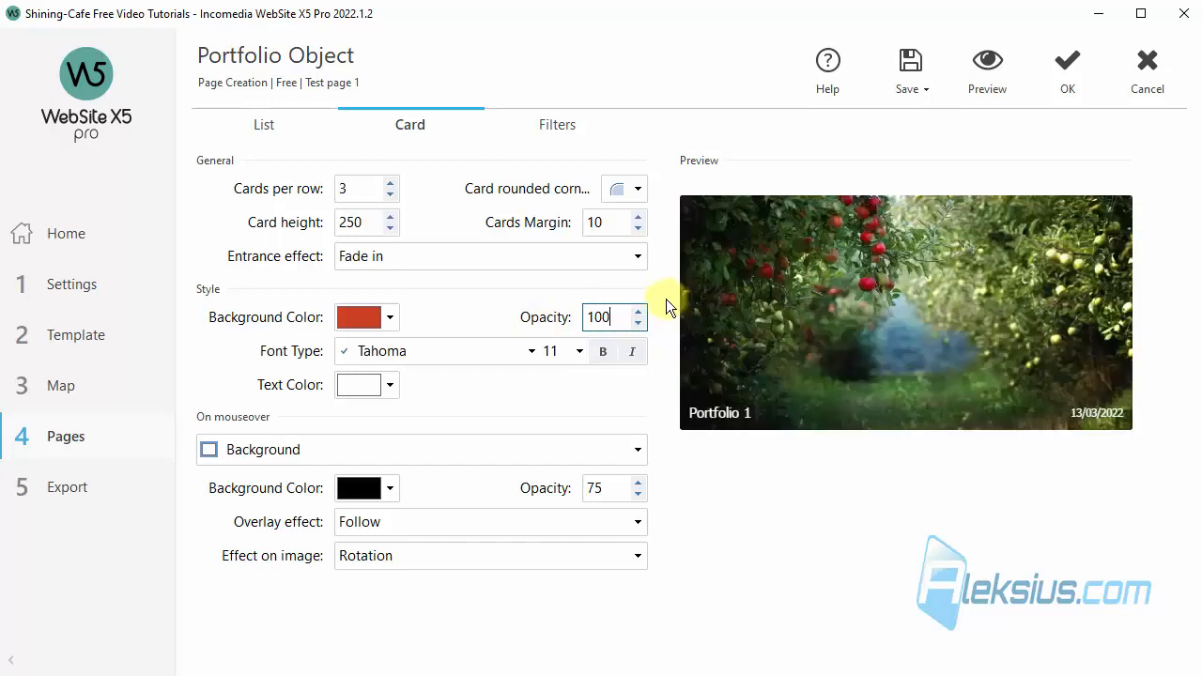
- Format the card style's text as bold, size 14, in black
click(599, 352)
click(577, 352)
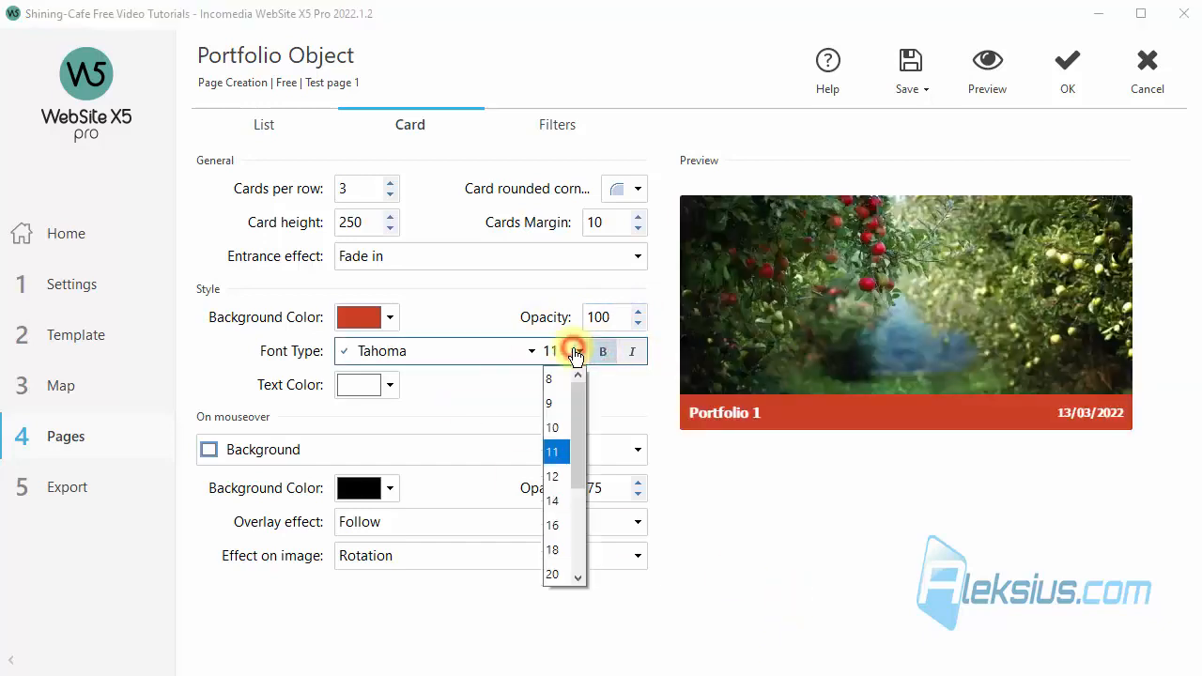
click(553, 501)
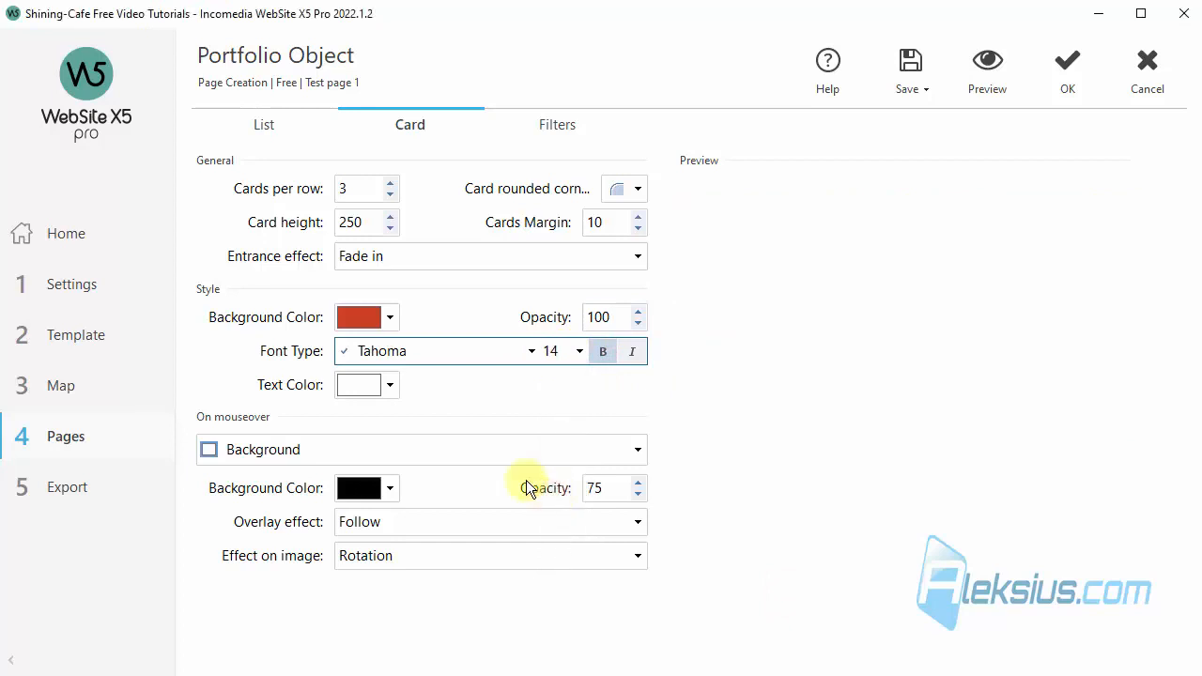
click(385, 384)
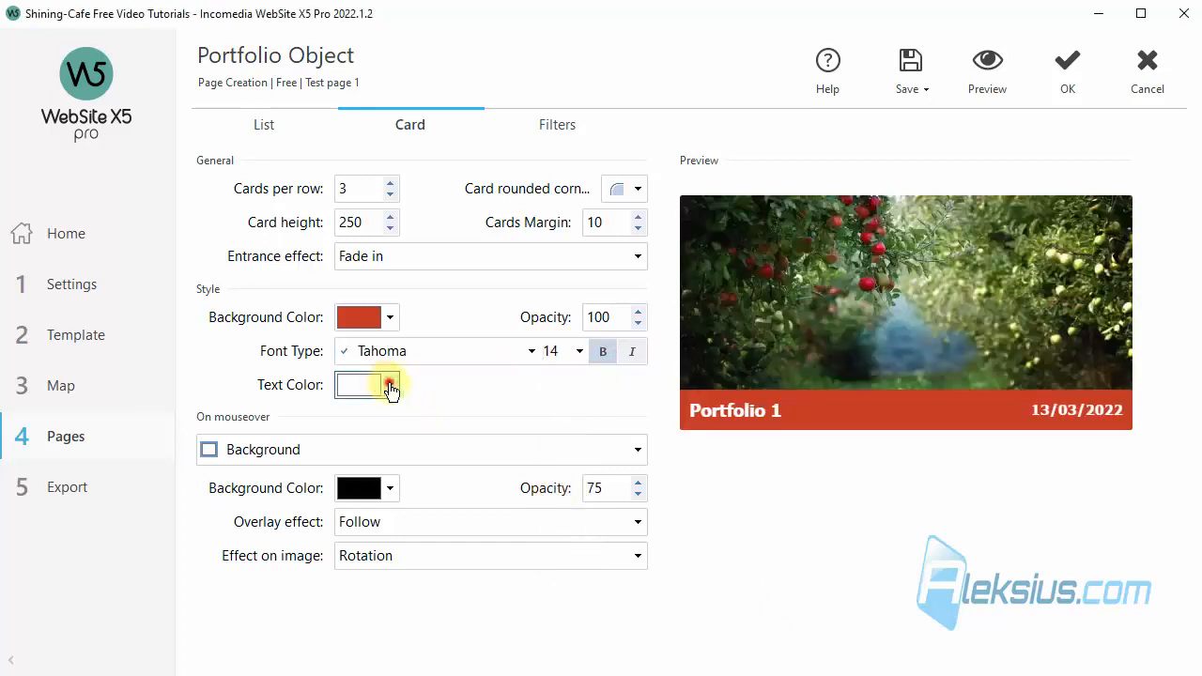
click(352, 413)
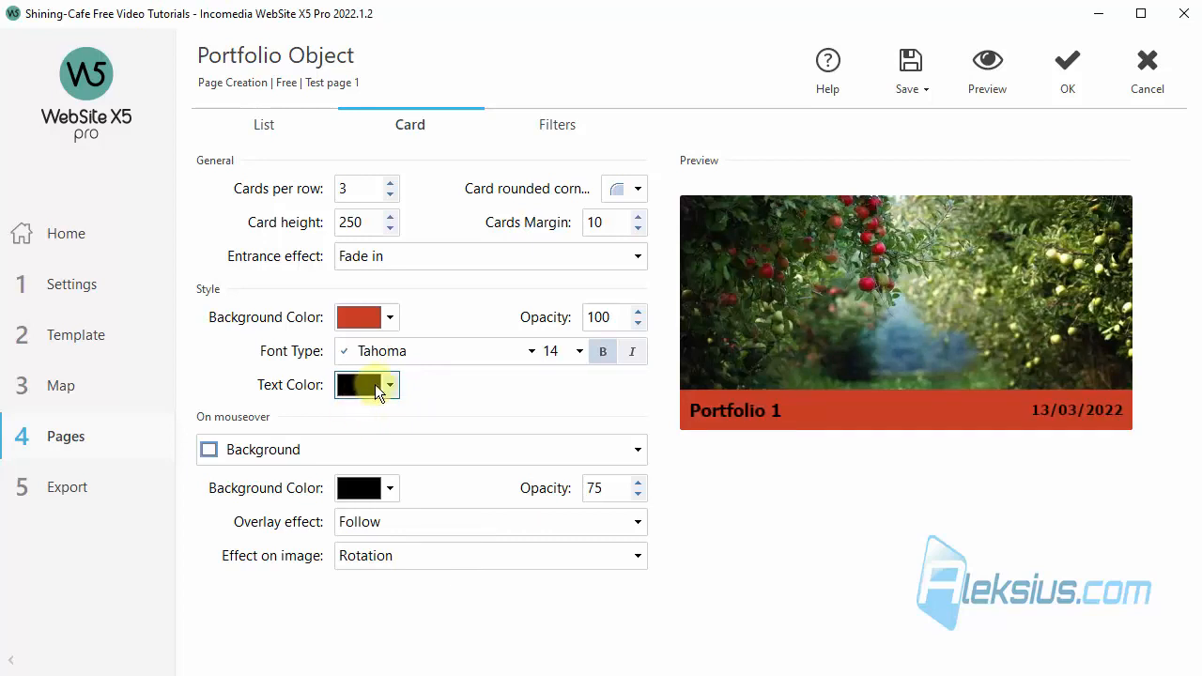
- Set the cards' mouseover description text to yellow and italic
click(452, 448)
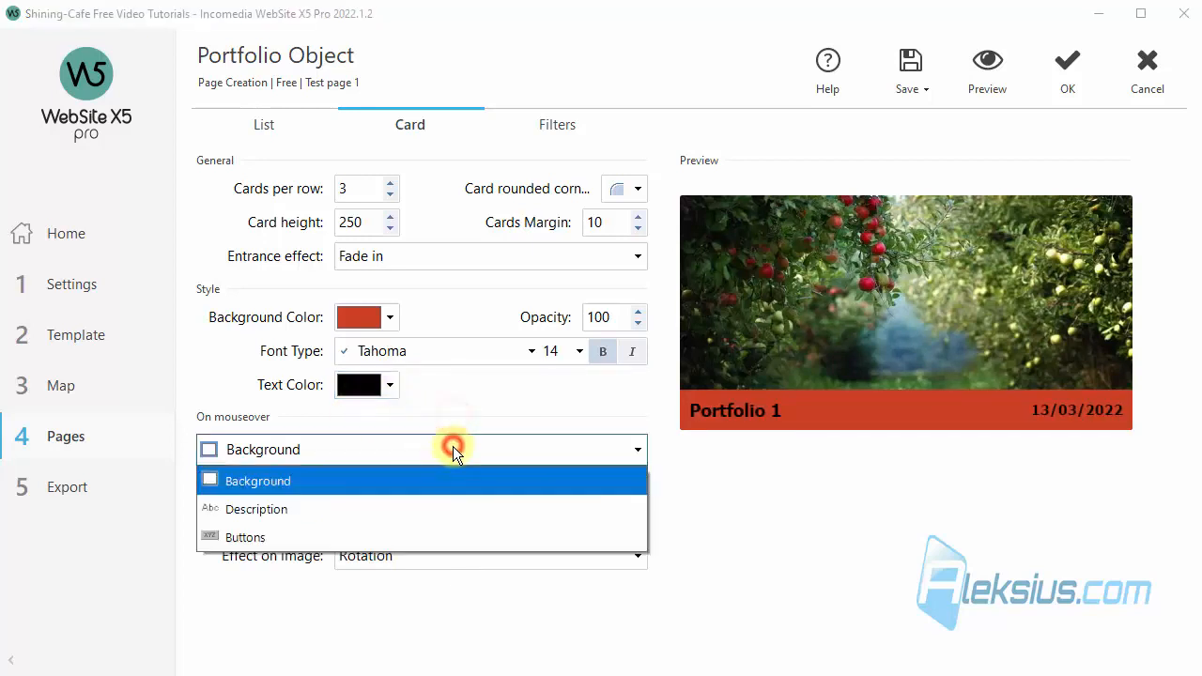
click(436, 505)
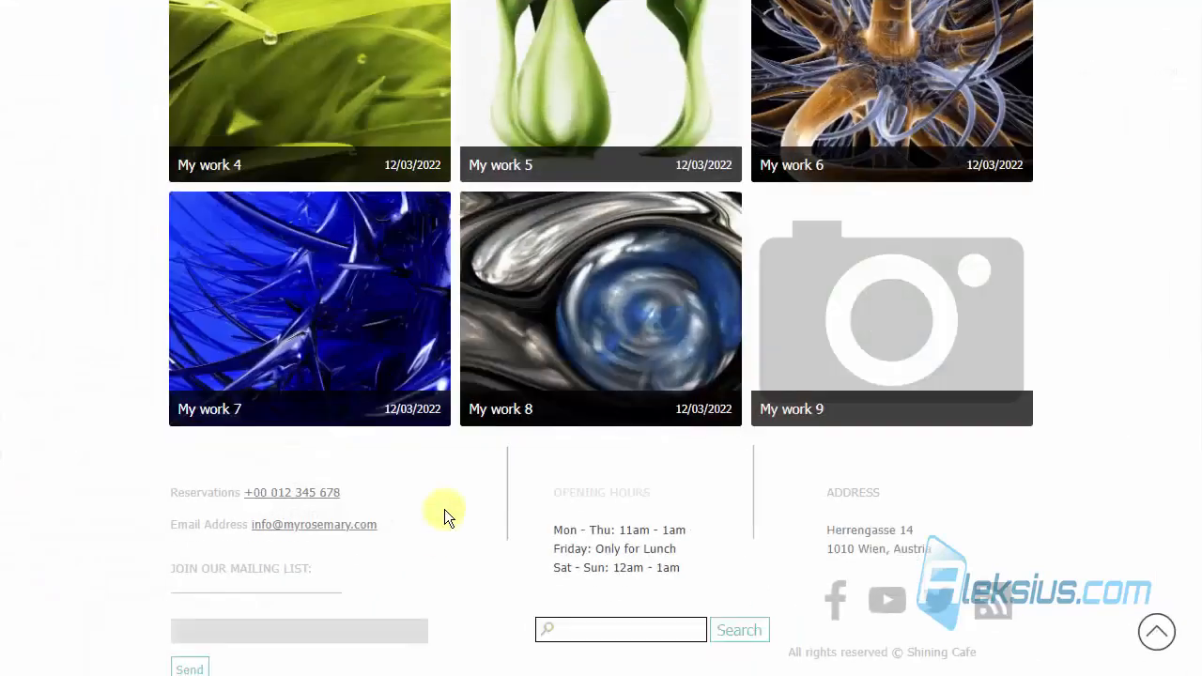
mouse_move(388, 305)
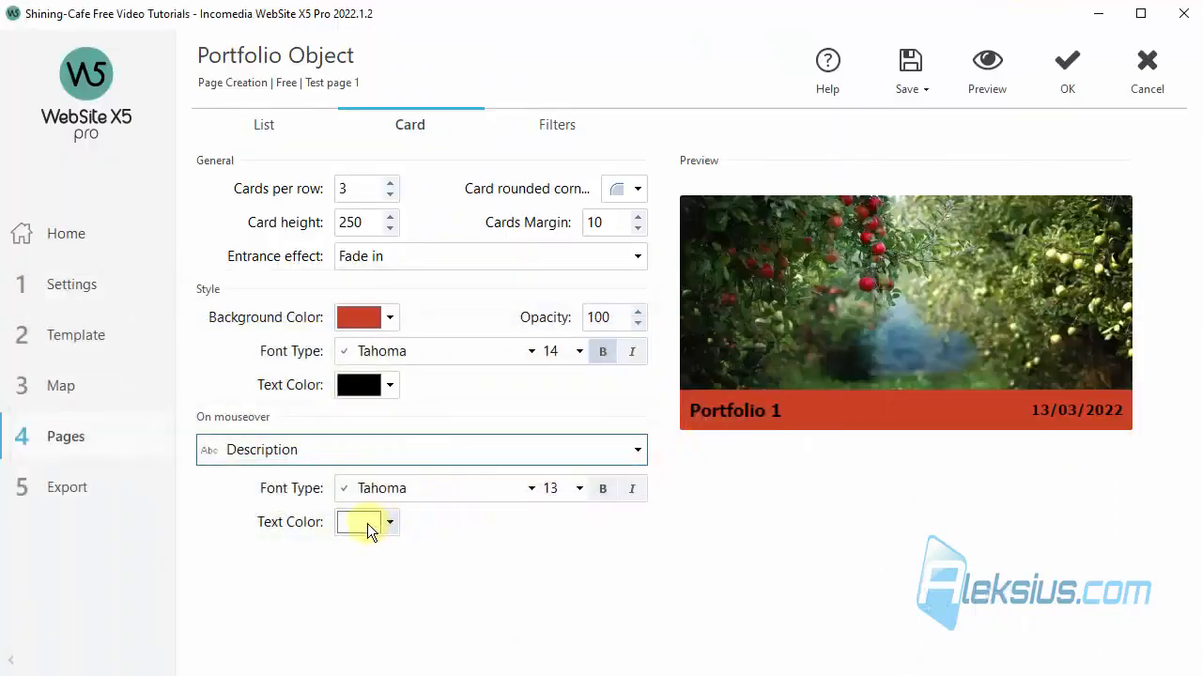
click(367, 523)
click(407, 574)
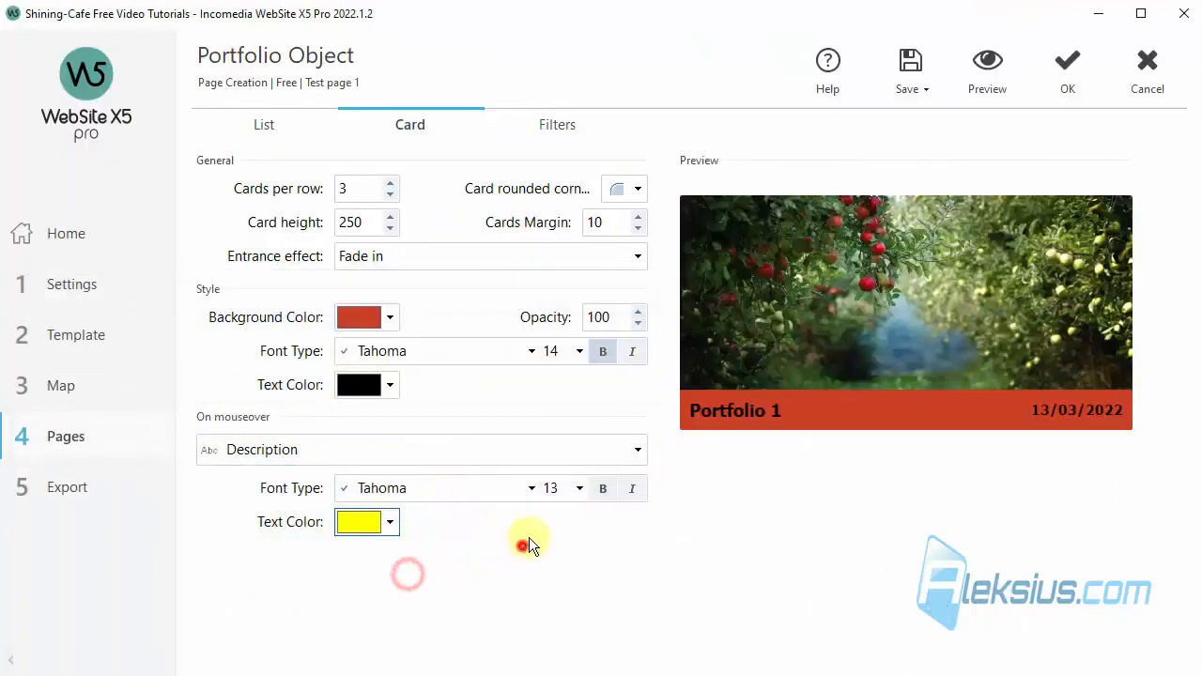
click(634, 489)
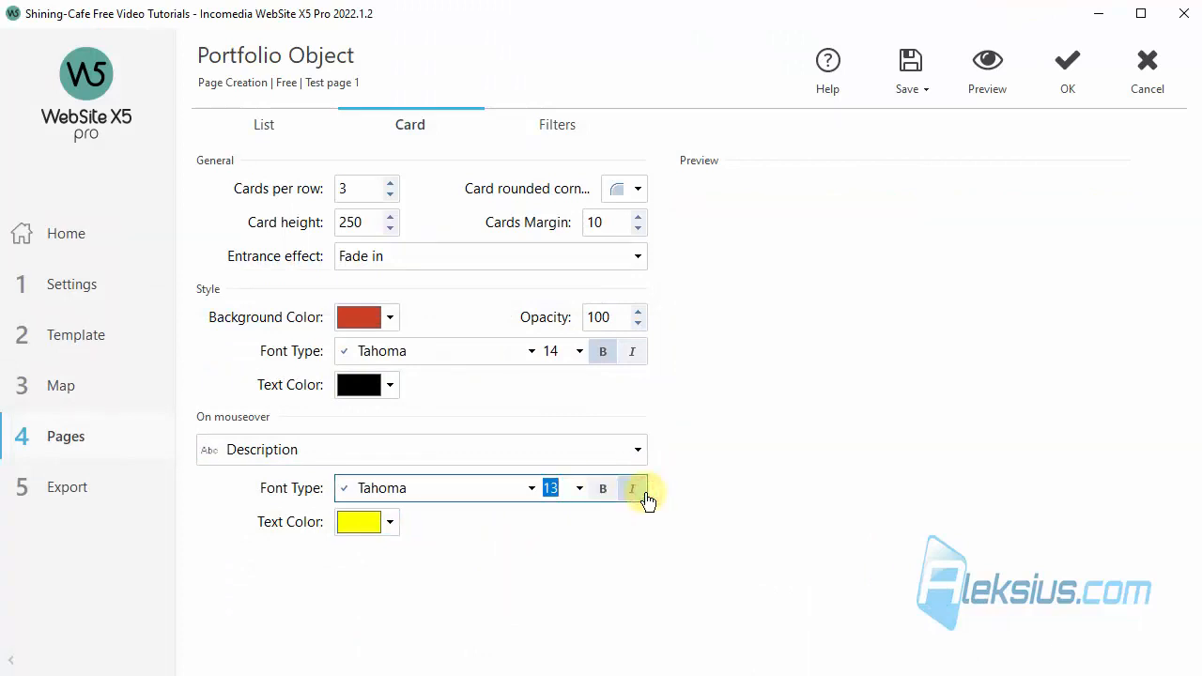
- Review the cards' mouseover settings for buttons and background, and preview the portfolio on the test page
click(403, 449)
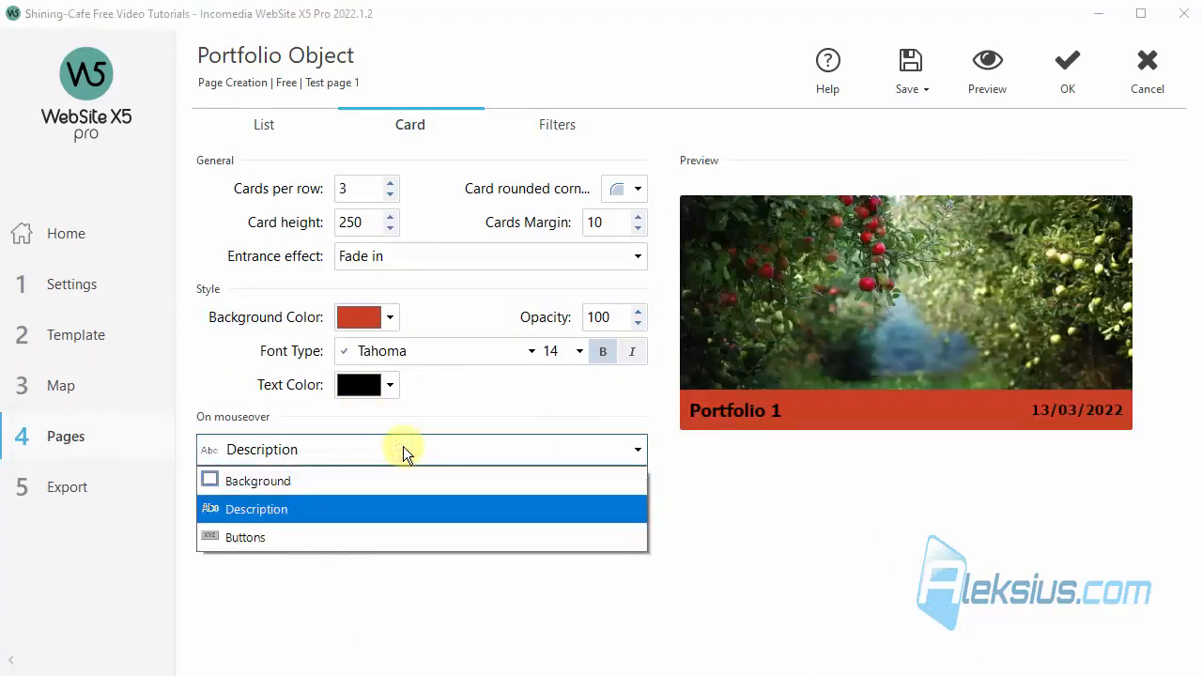
click(283, 538)
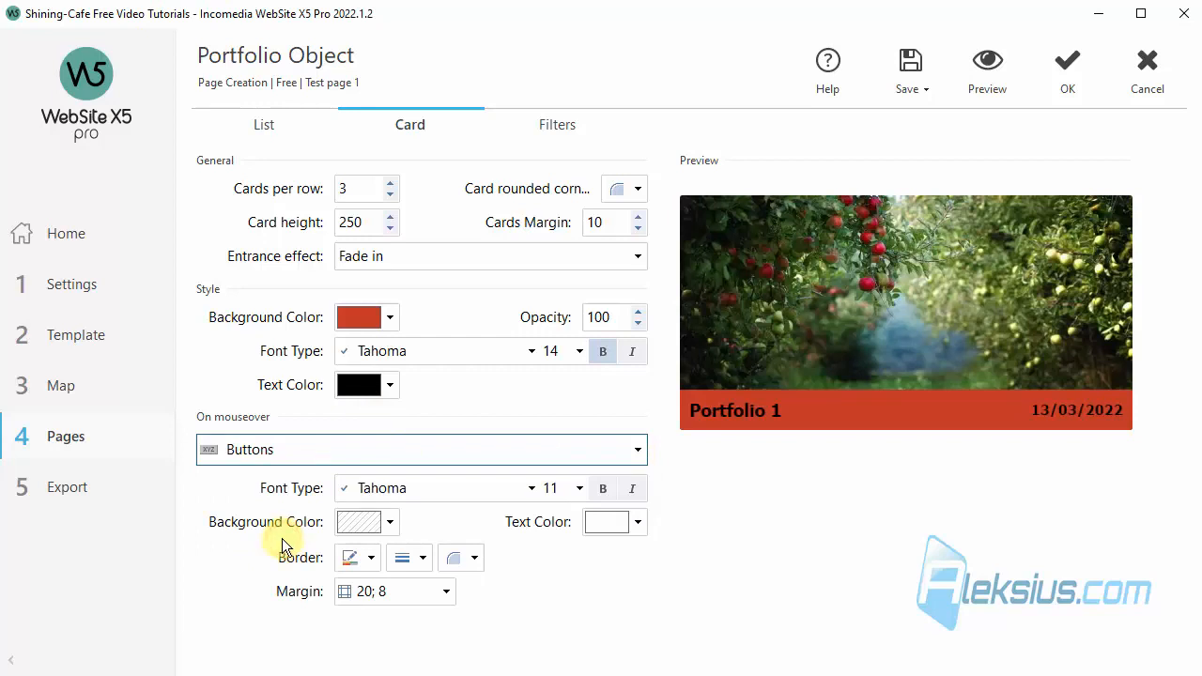
click(362, 449)
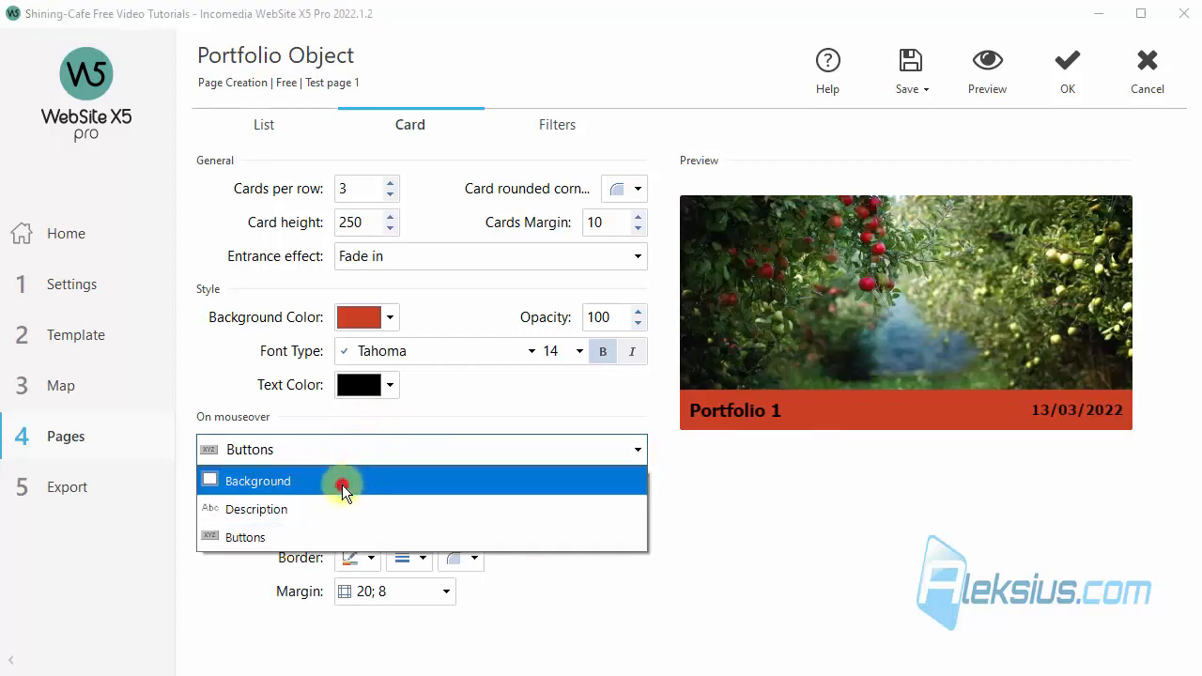
click(341, 483)
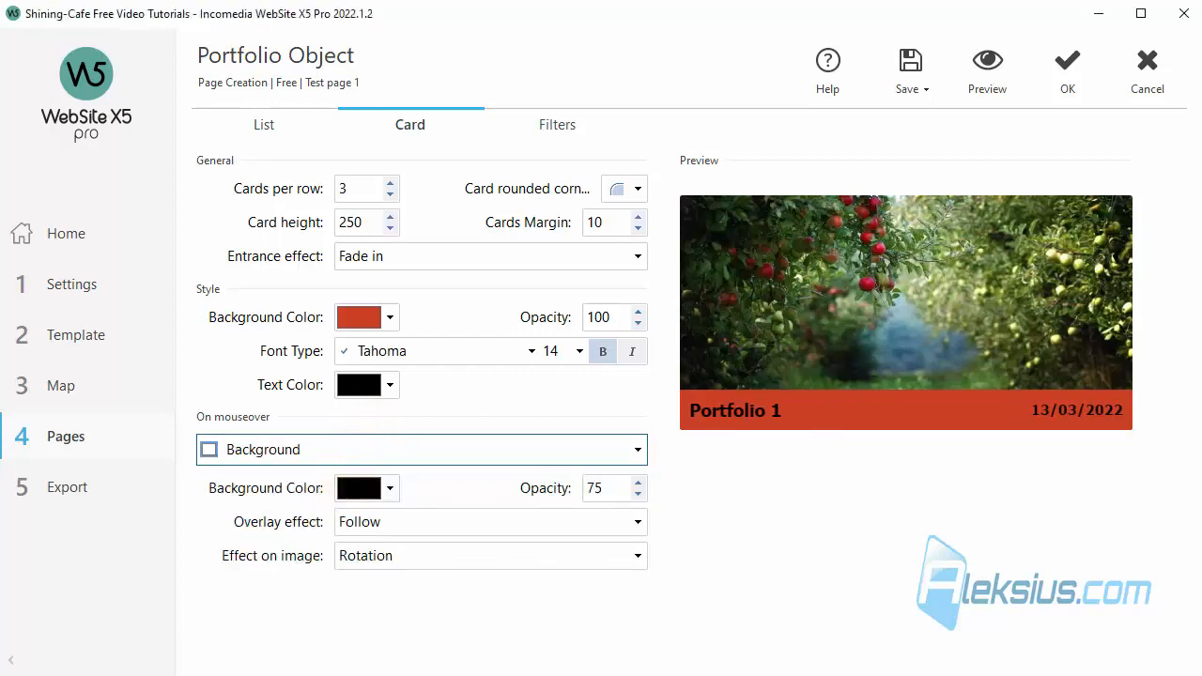
click(1003, 77)
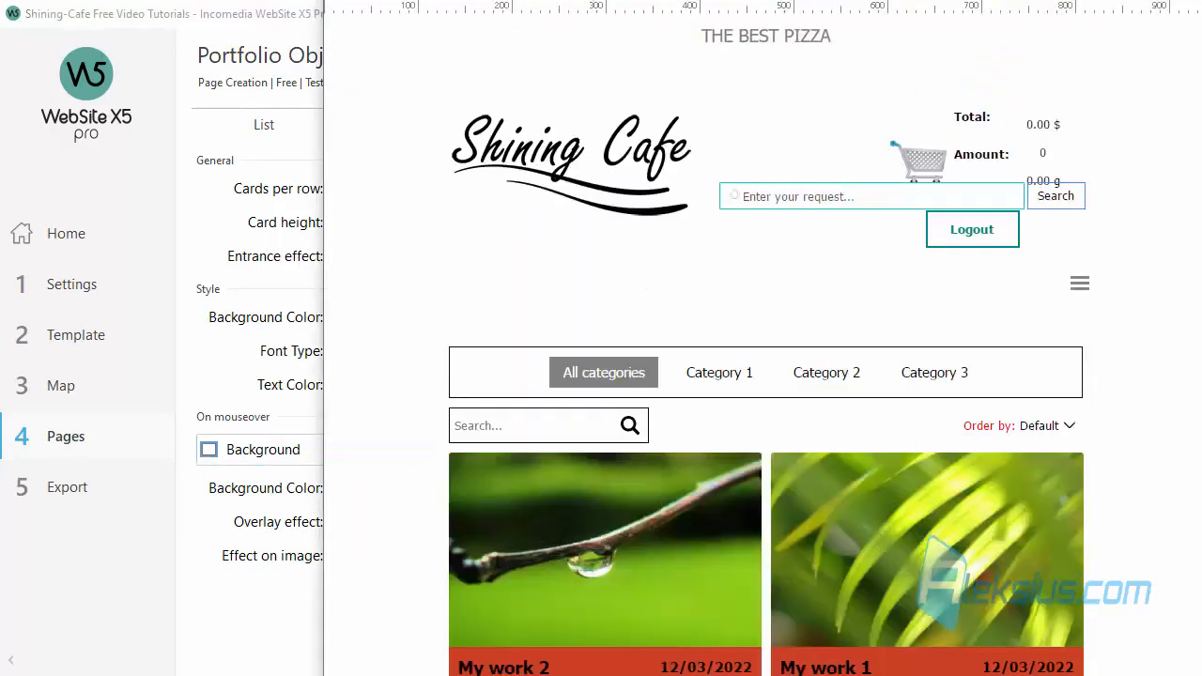
scroll(642, 425, down, 5)
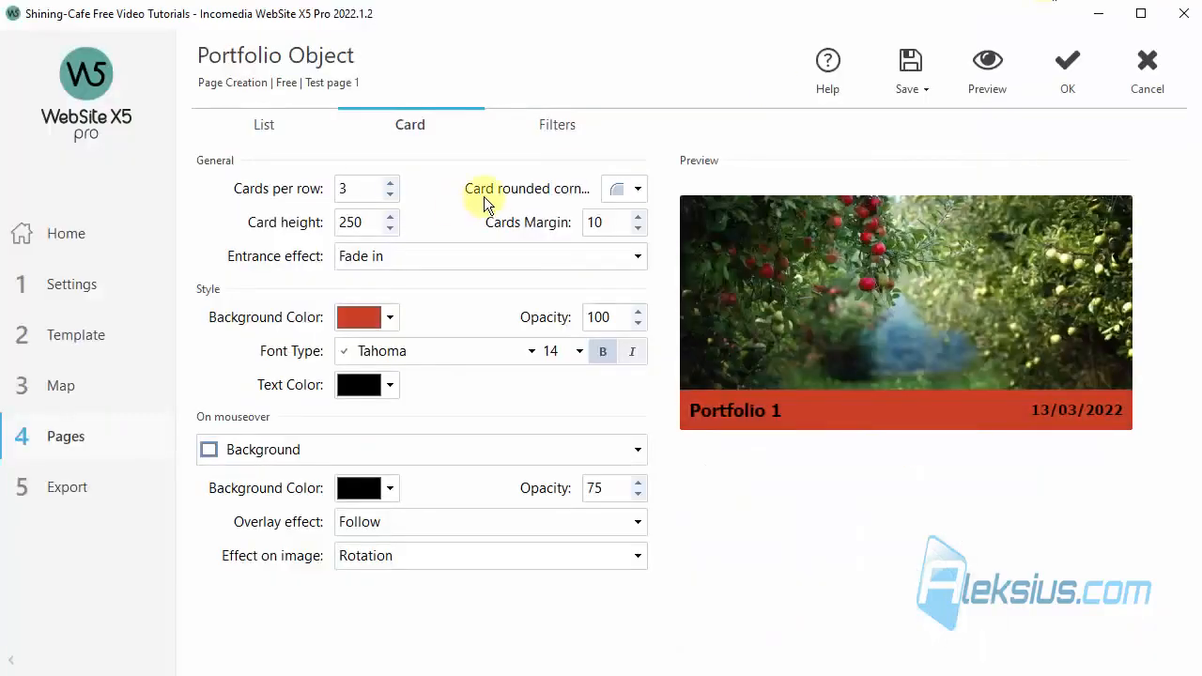
- Try hiding the category list bar and disabling loading of all categories in the portfolio's filter settings, restoring both options
click(557, 132)
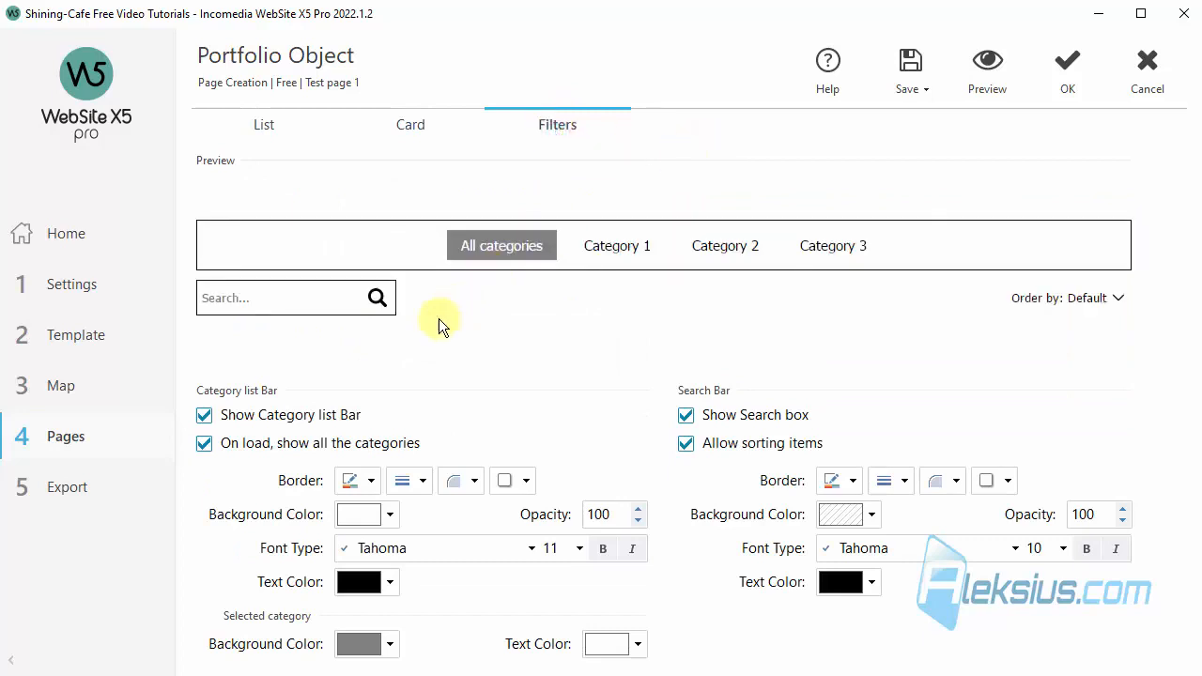
click(323, 417)
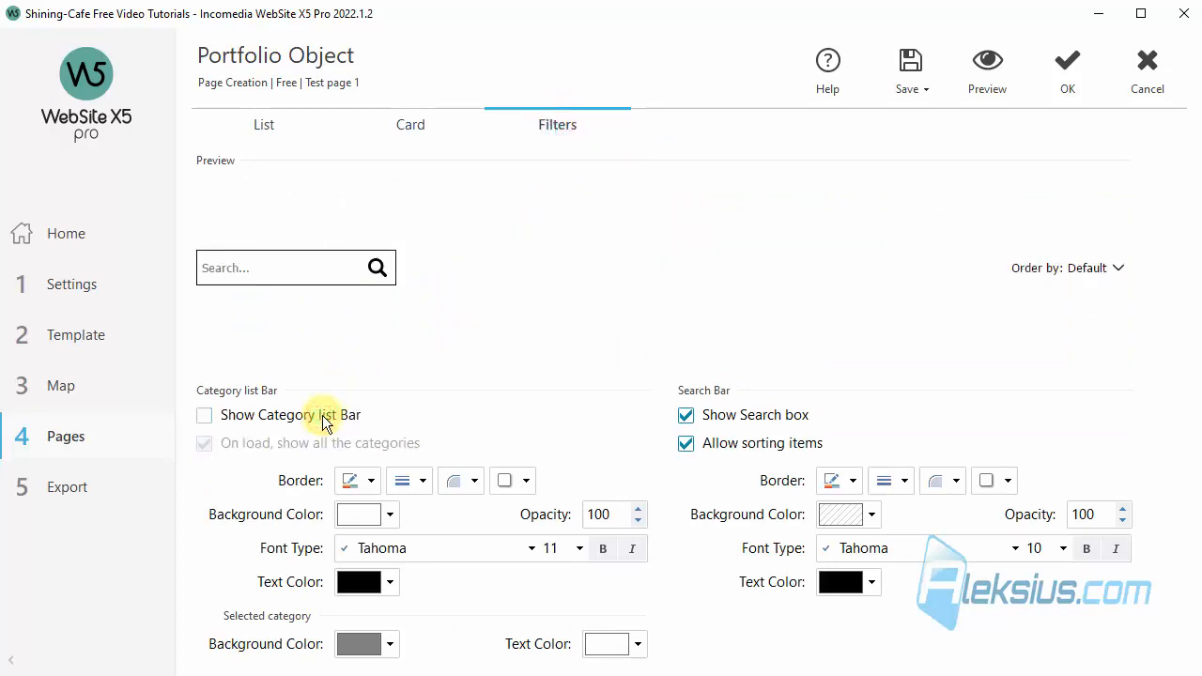
click(323, 418)
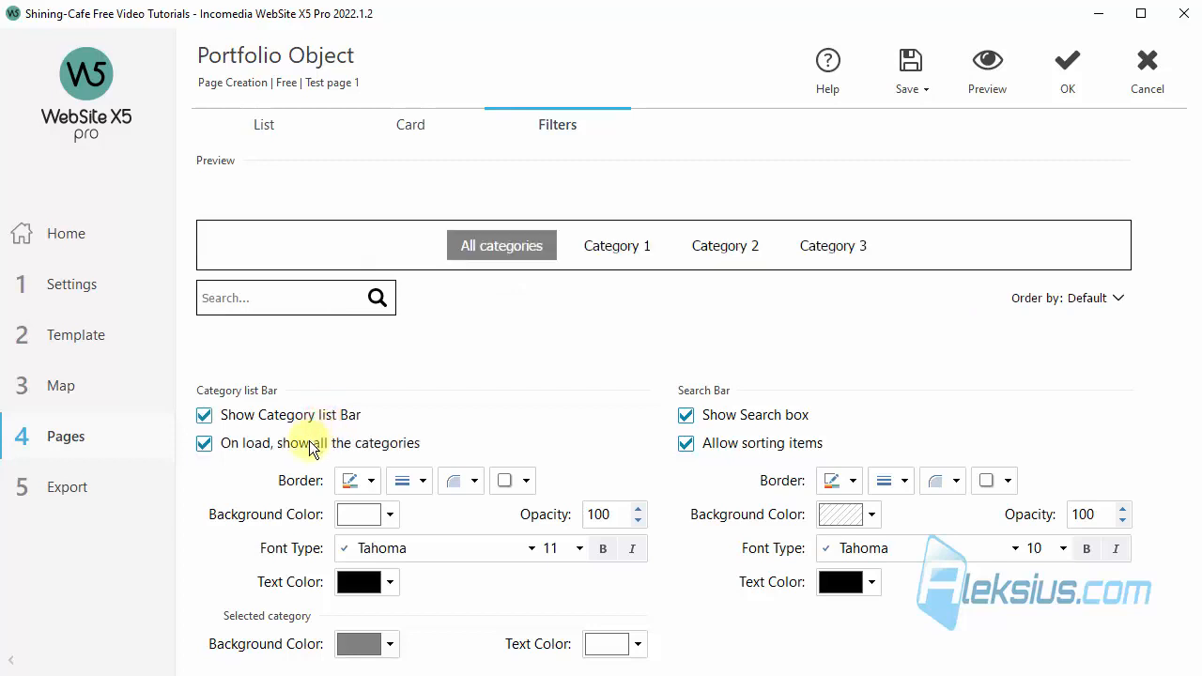
click(309, 443)
click(309, 444)
- Try hiding the search box and disallowing item sorting in the search bar settings, restoring both options
click(781, 414)
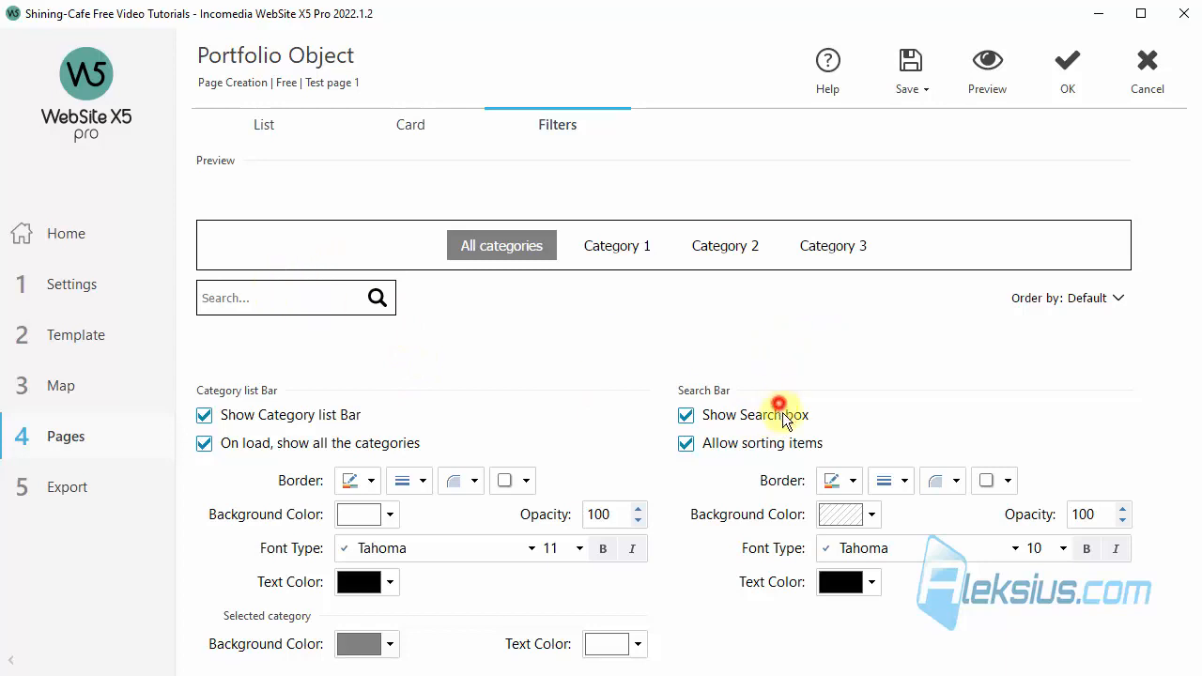
click(783, 416)
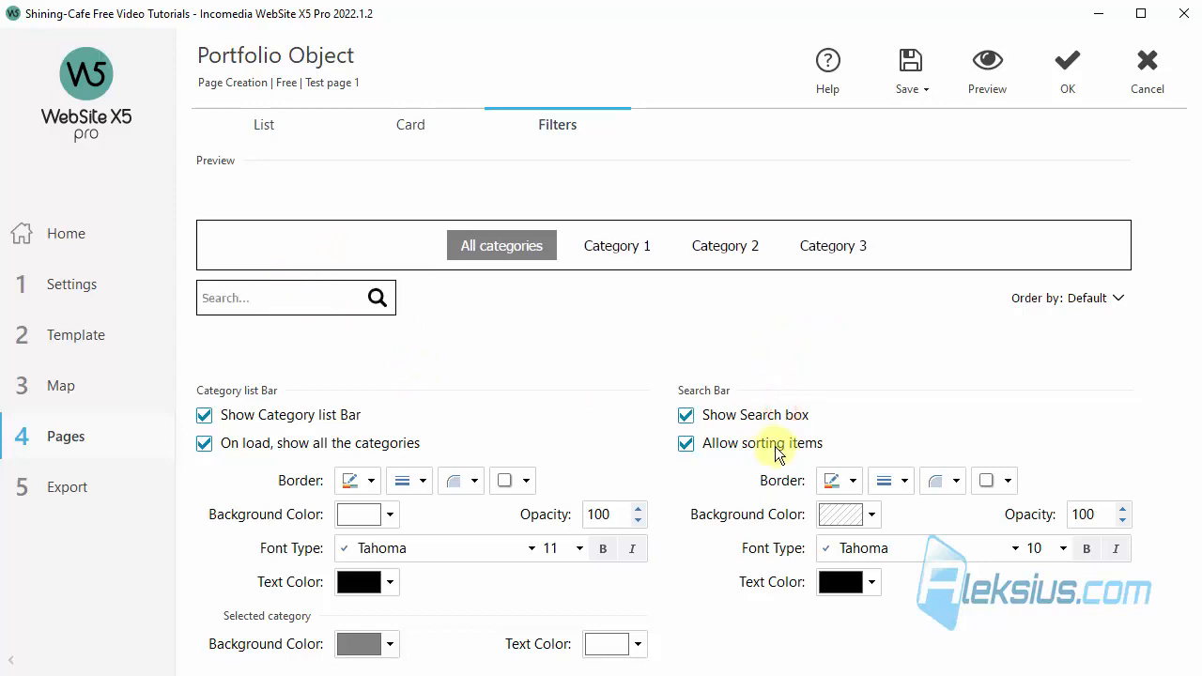
click(774, 445)
click(775, 447)
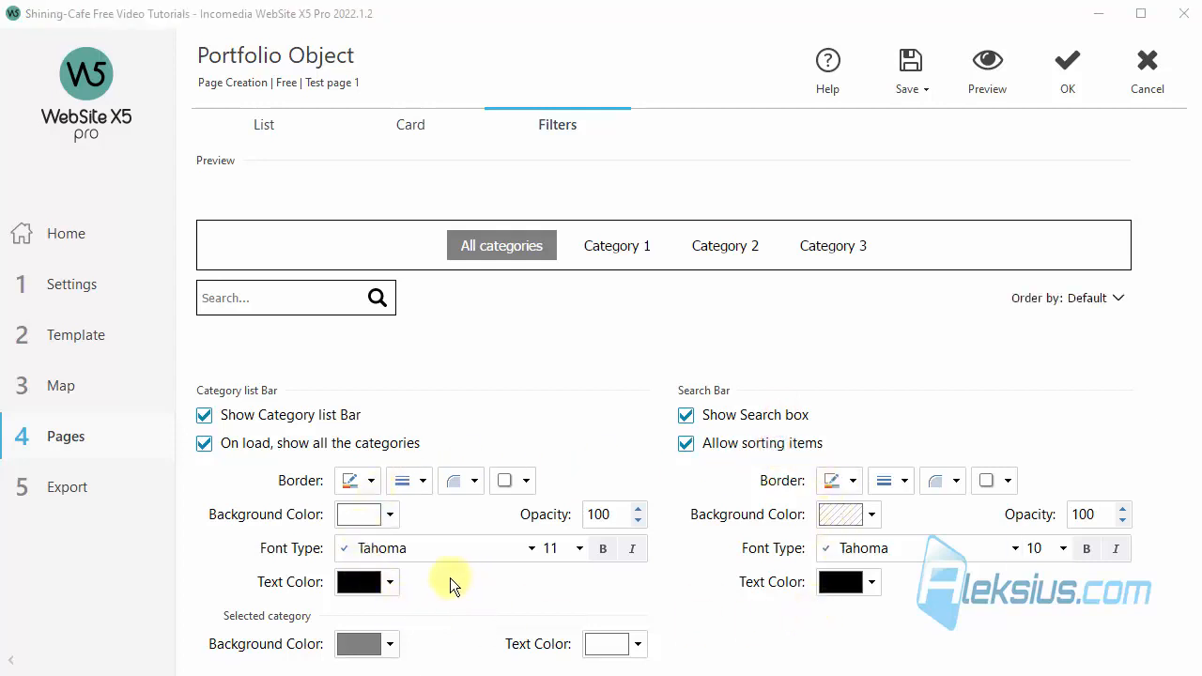
- Set the category list bar's text color to red
click(386, 643)
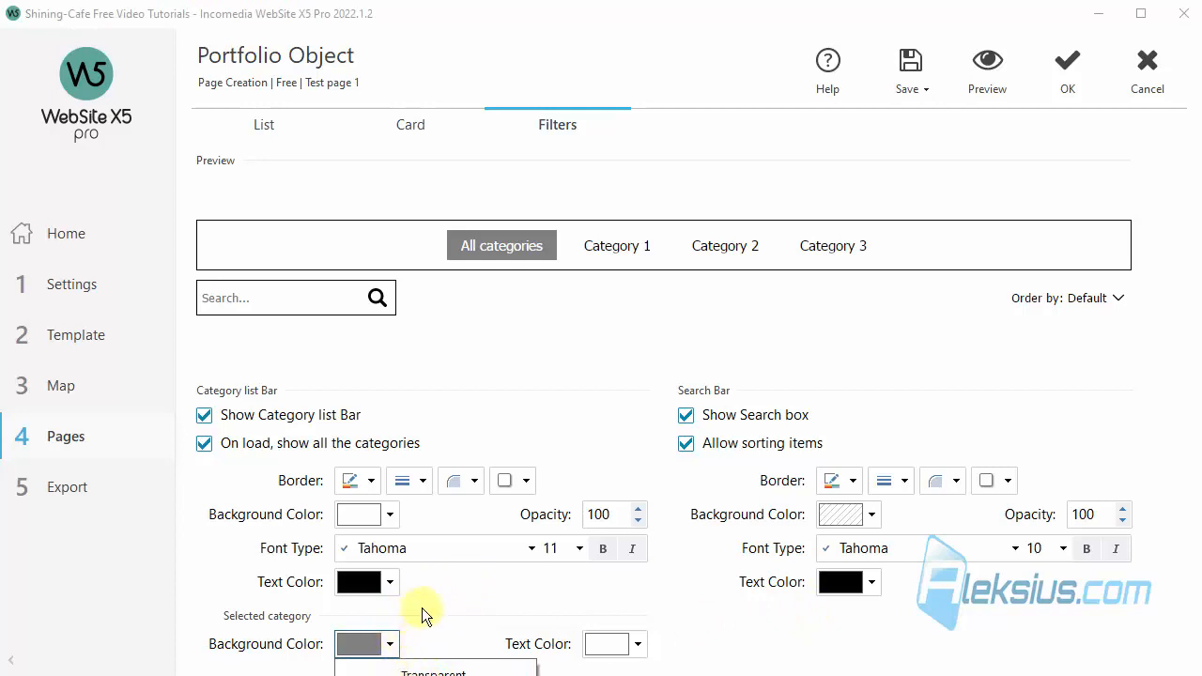
click(422, 608)
click(389, 582)
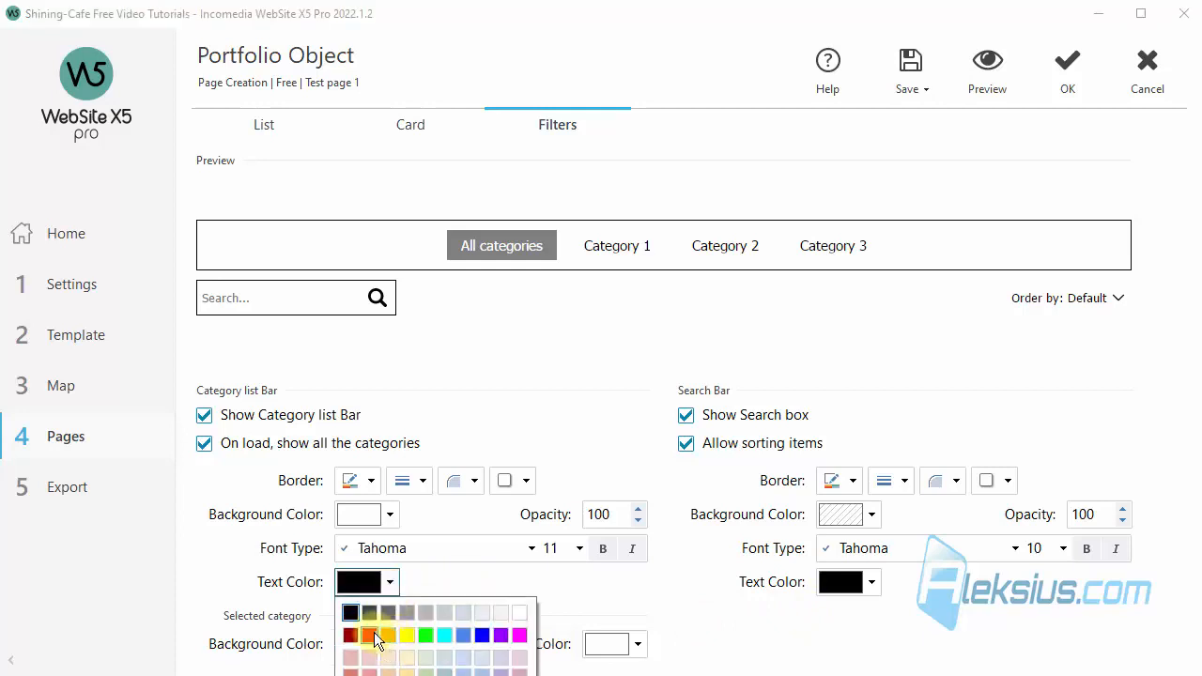
click(372, 637)
- Set the category list bar's border color to red on all sides
click(371, 479)
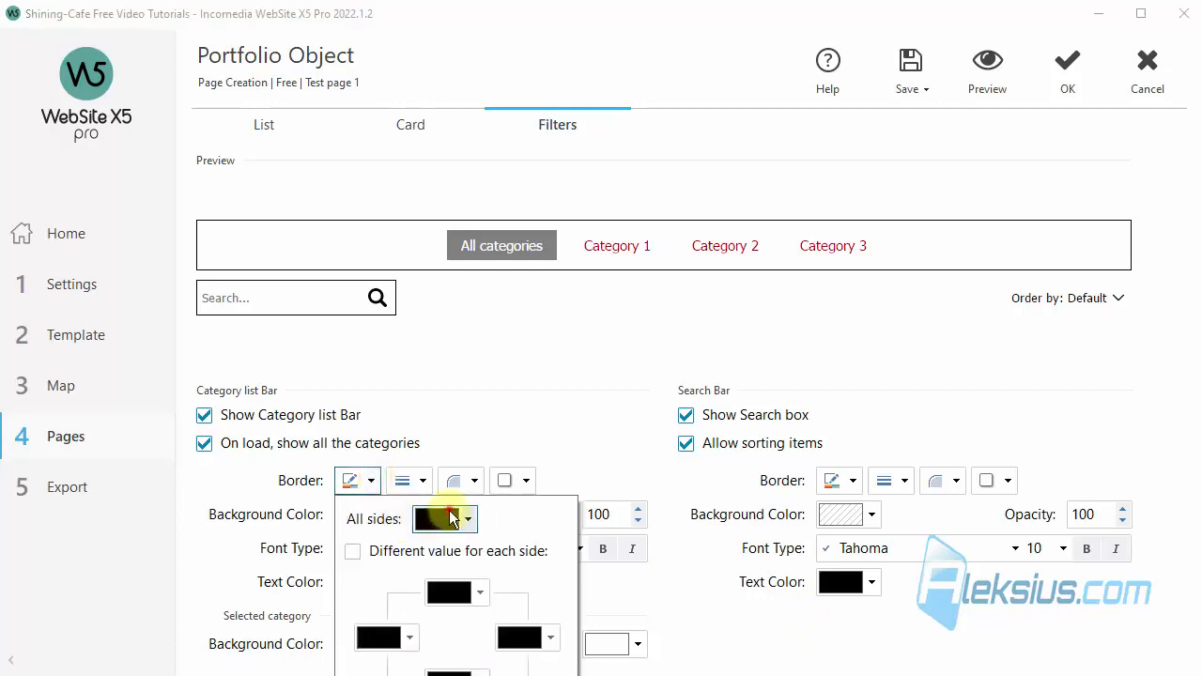
click(451, 518)
click(447, 601)
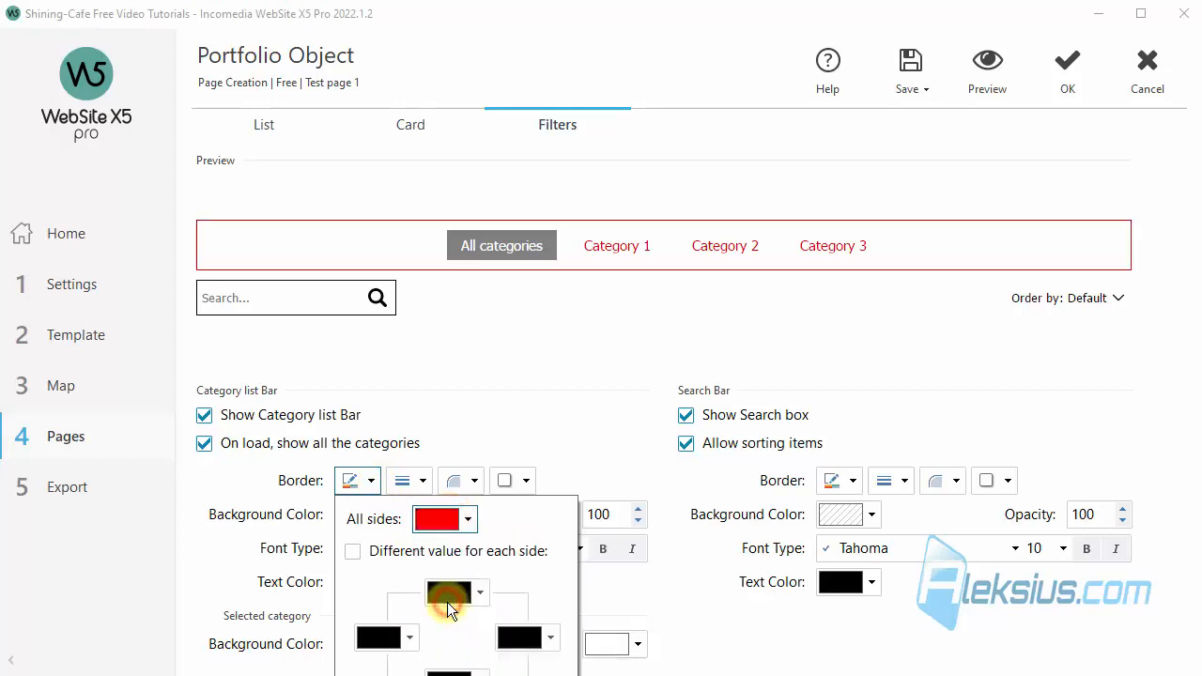
click(541, 366)
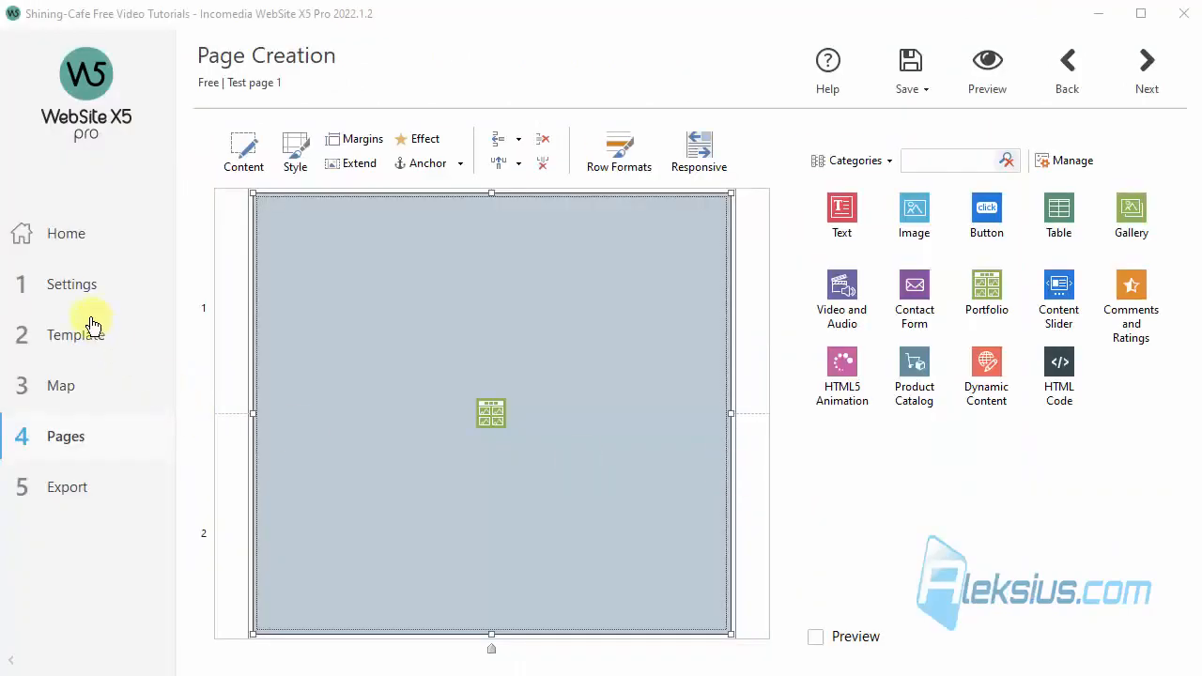
- Try Google Analytics 4 as the statistics engine in the website's Statistics and Code settings, discarding the changes
click(78, 295)
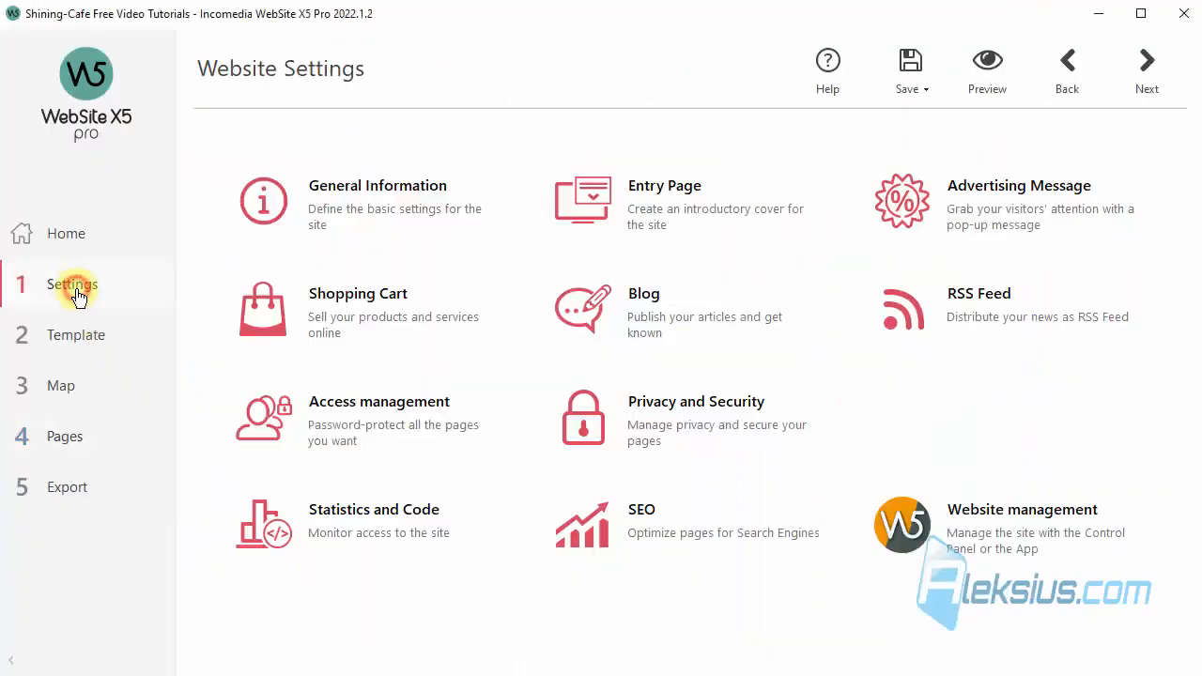
click(340, 512)
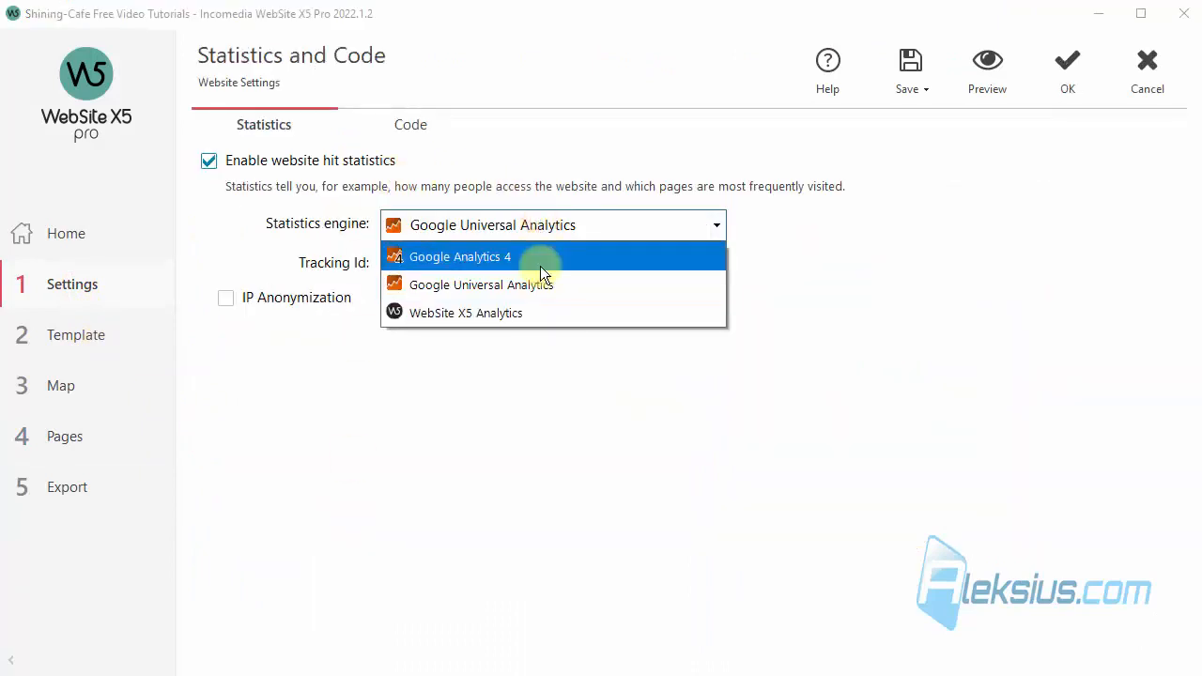
click(512, 259)
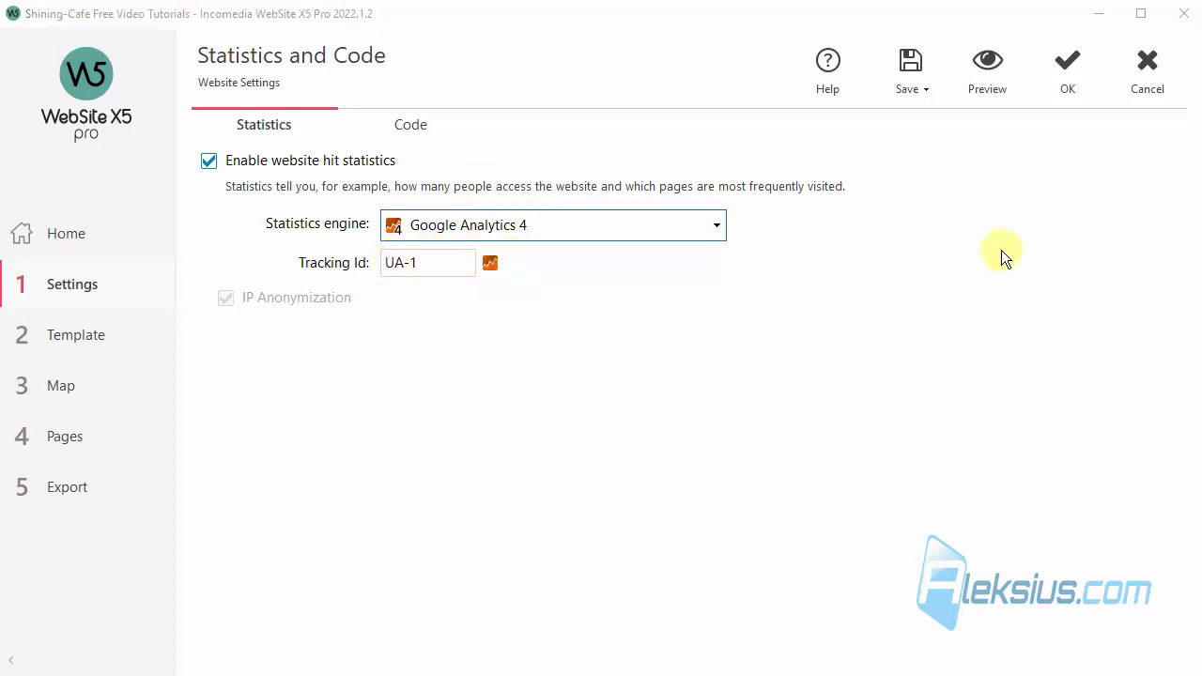
click(324, 159)
click(1148, 90)
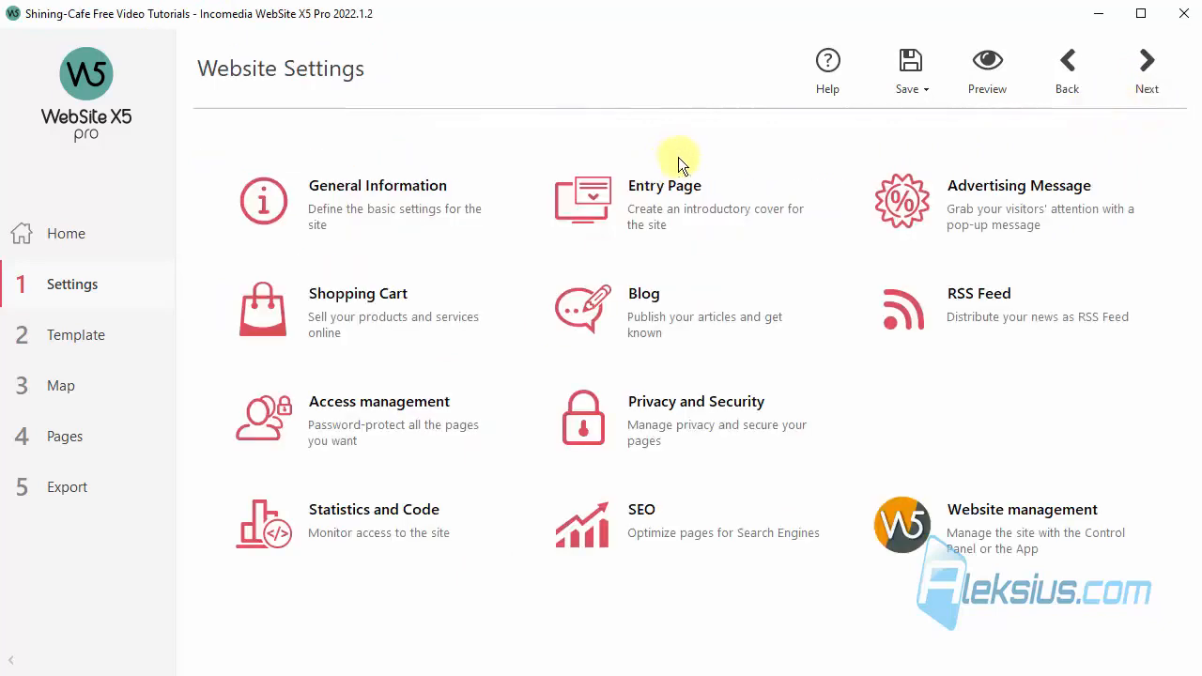
- Try a video of type YouTube/Vimeo Video as the entry page's contents, discarding the changes
click(666, 193)
click(510, 269)
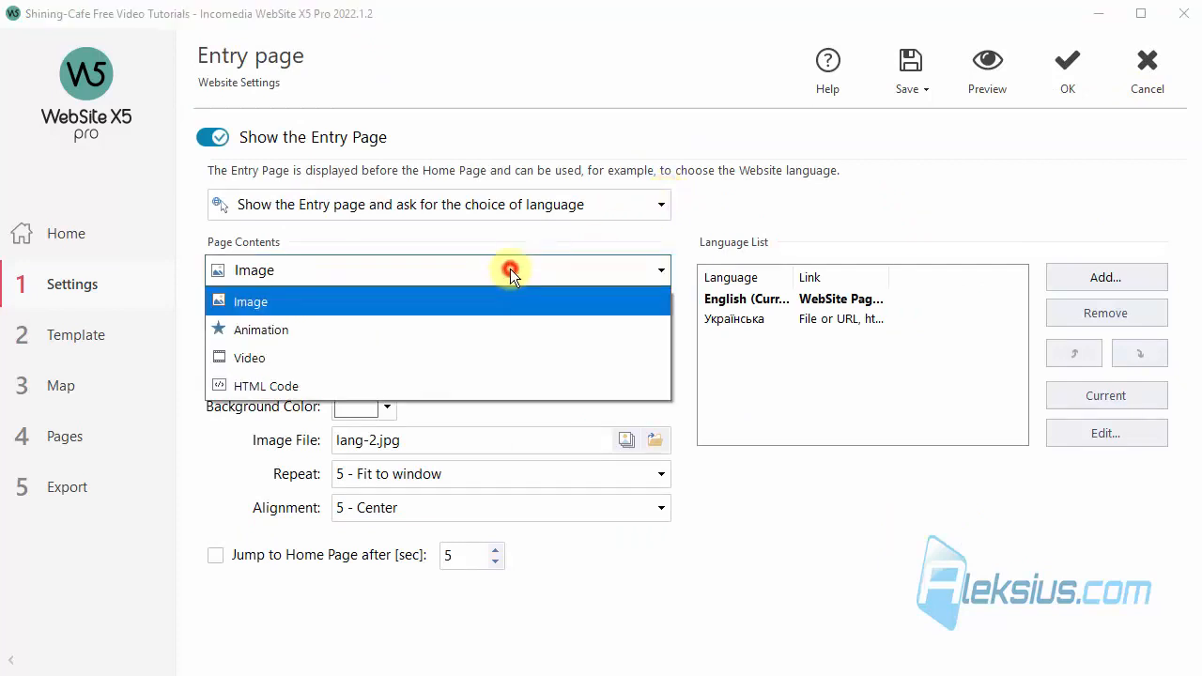
click(371, 359)
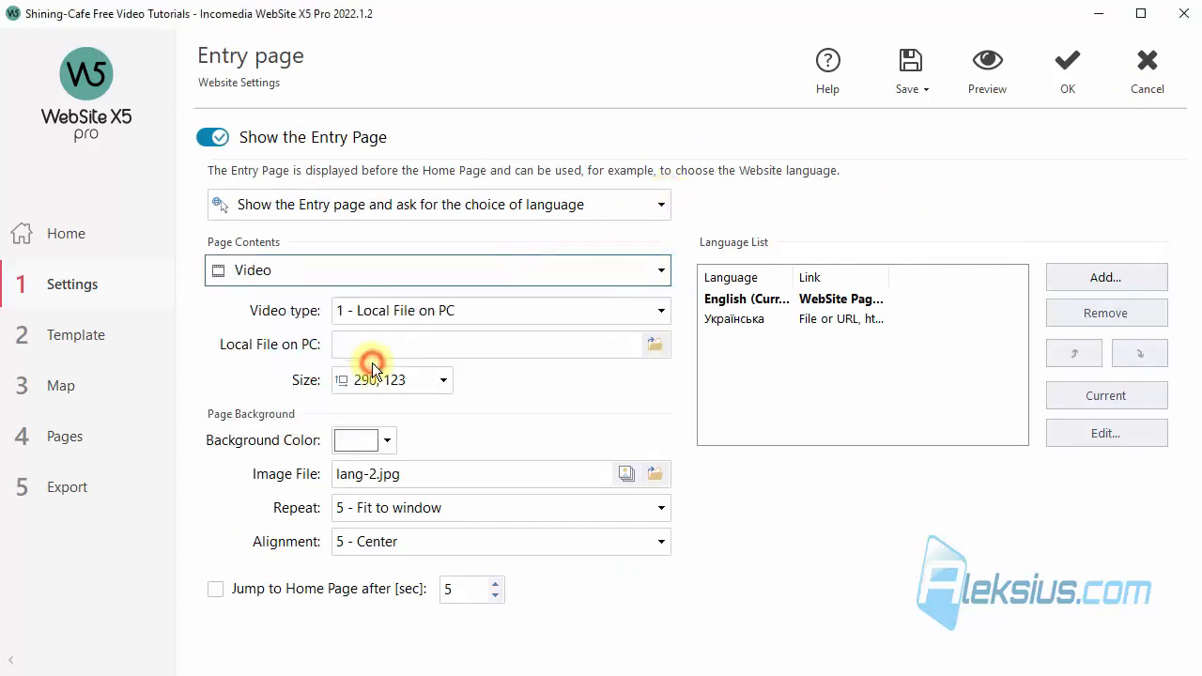
click(494, 310)
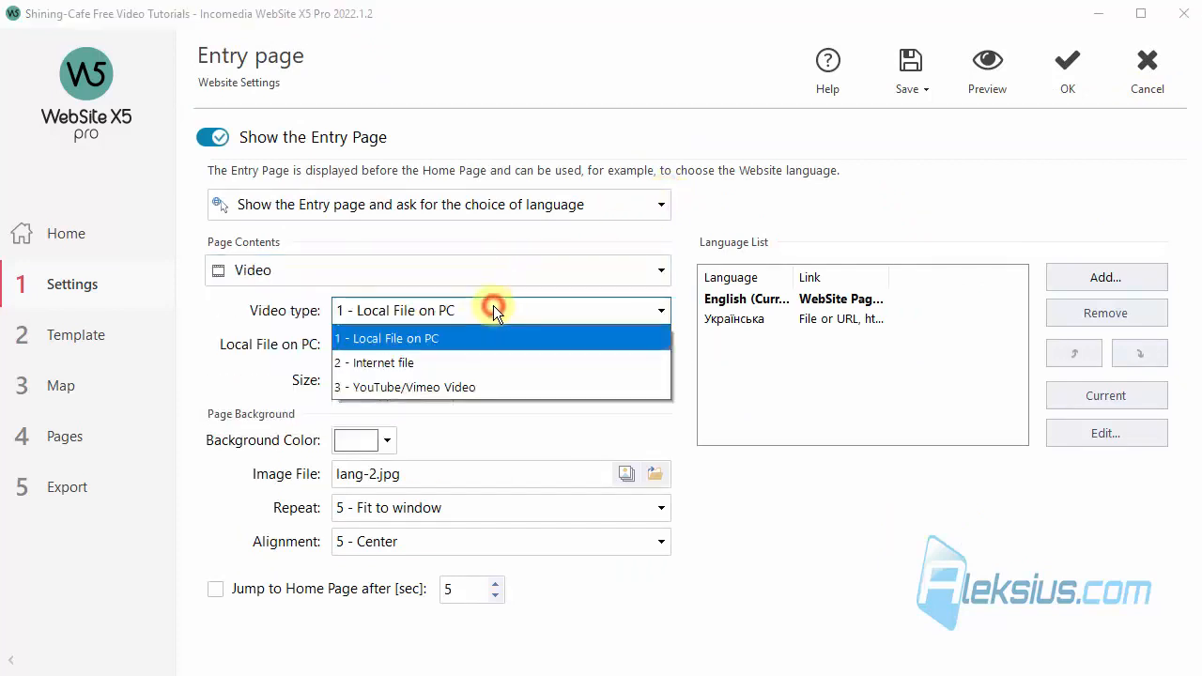
click(483, 385)
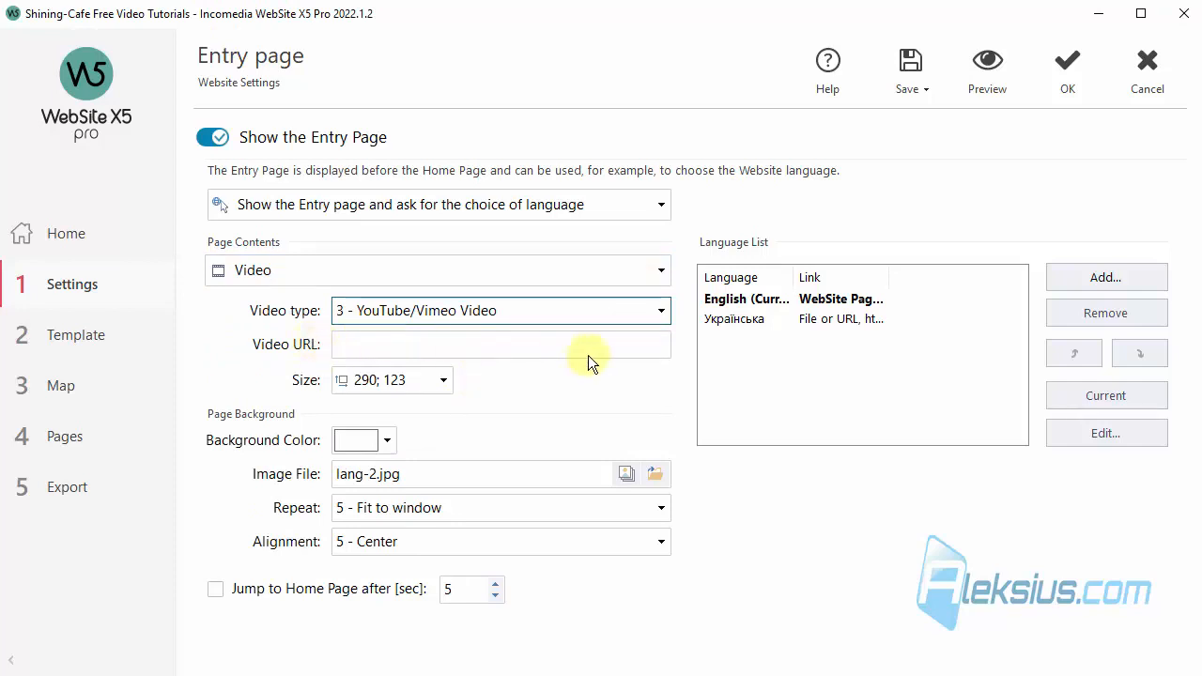
click(1147, 65)
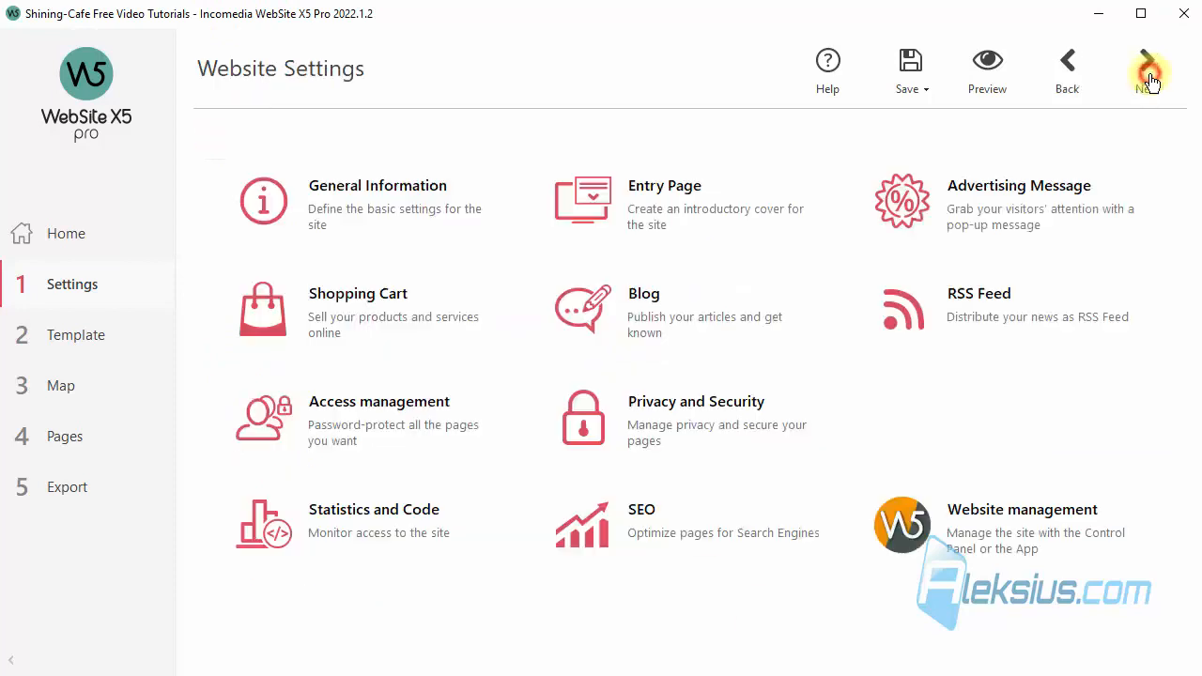
- Open Test page 1 from the sitemap and search the page objects for "imag"
click(64, 389)
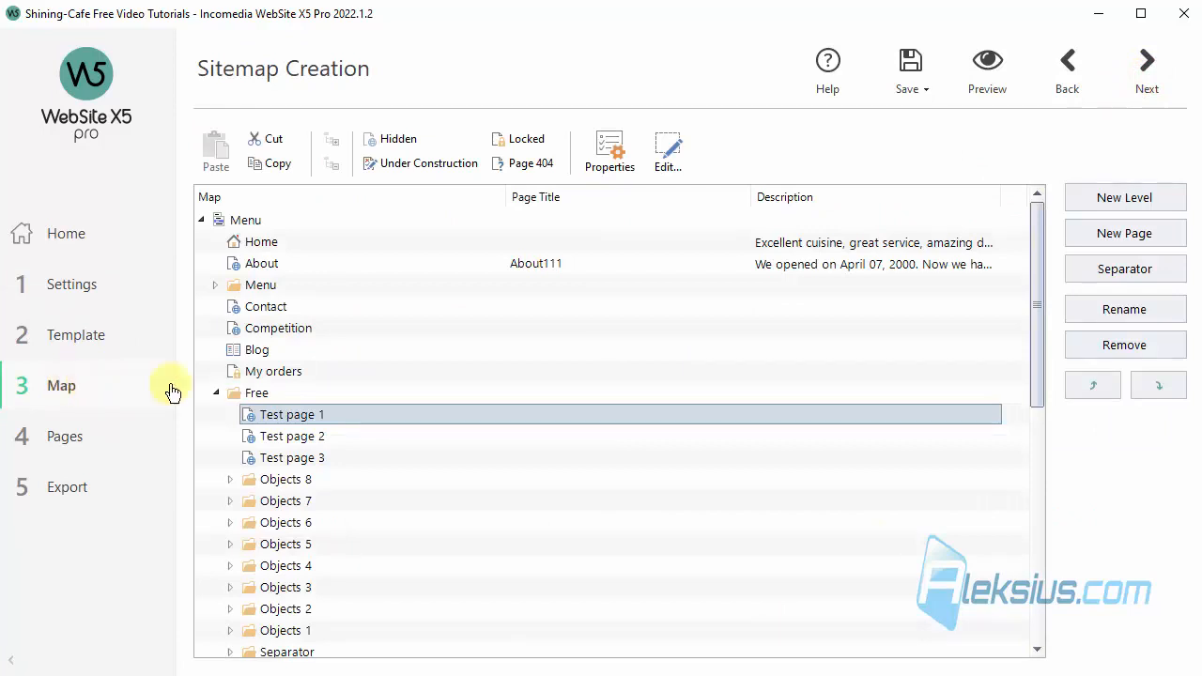
double_click(367, 414)
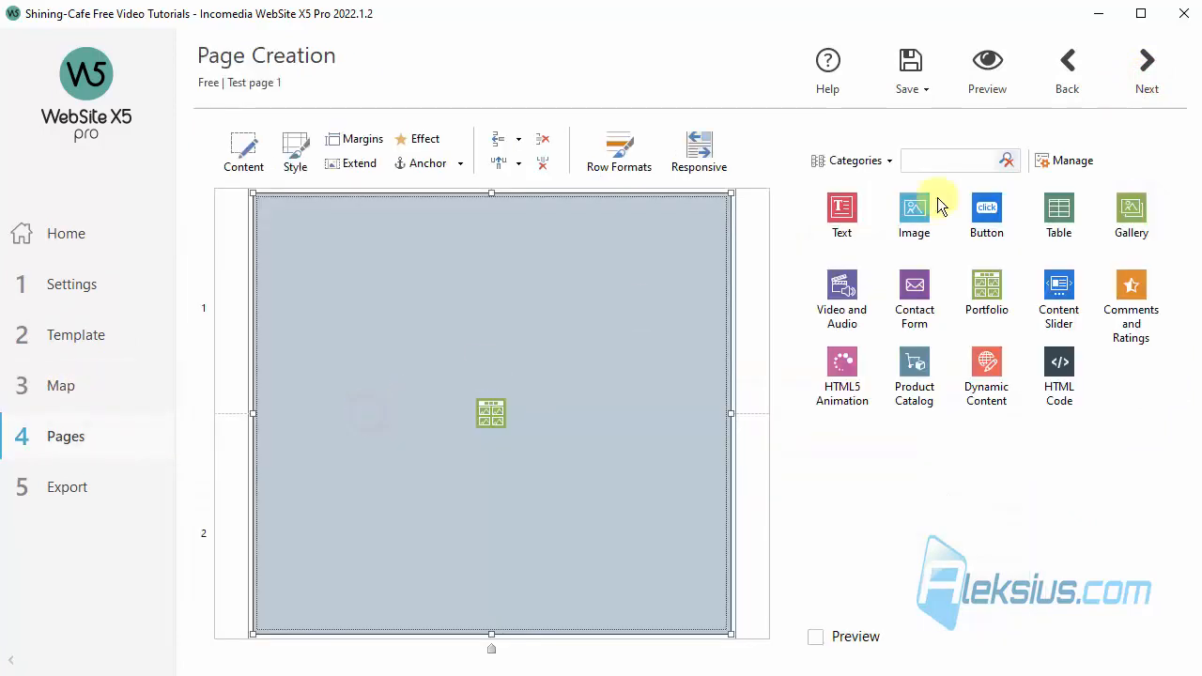
click(950, 159)
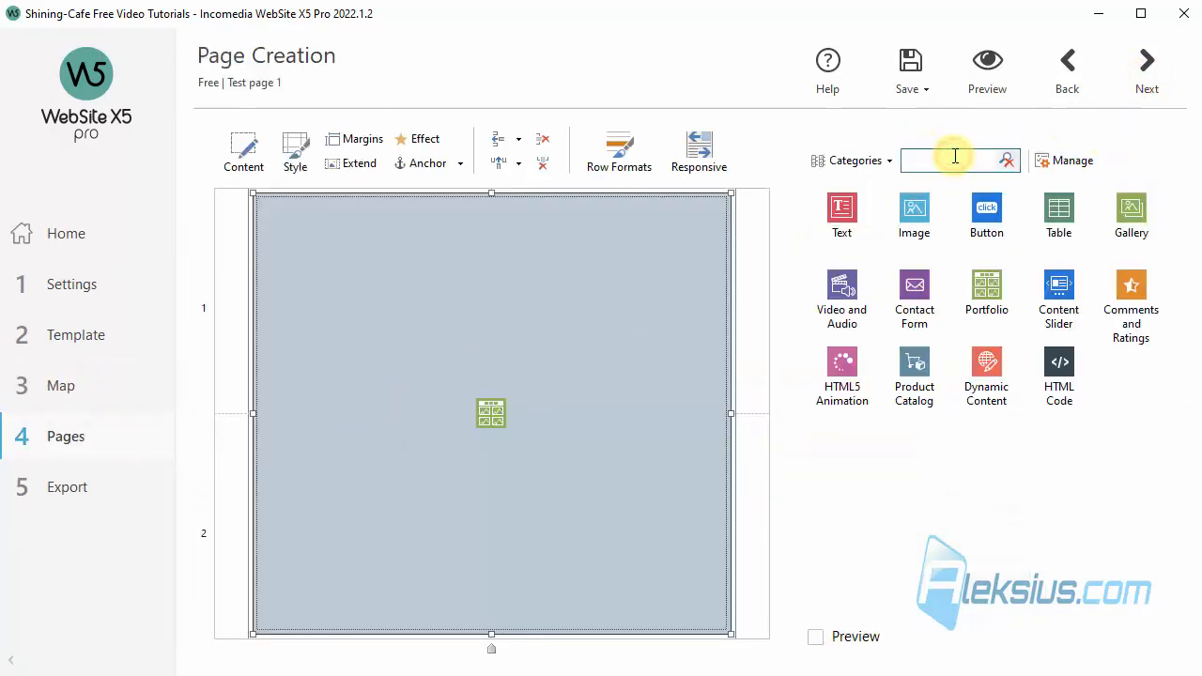
text(imag)
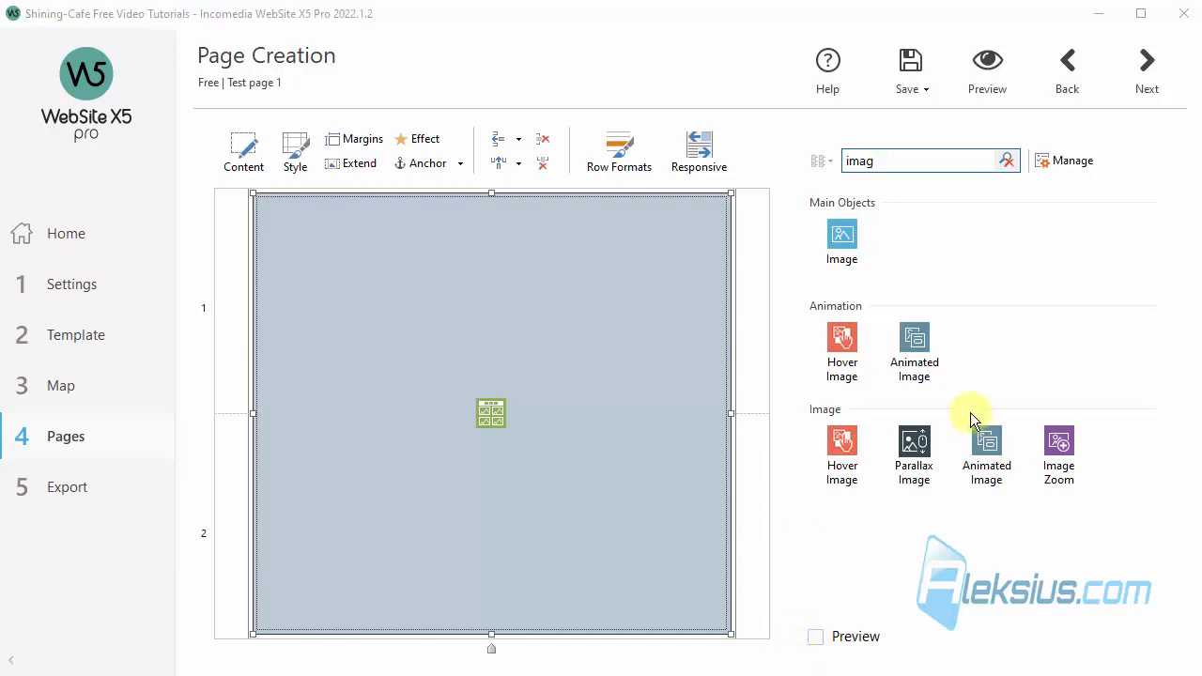
- Open the payment type settings of the Card payment method in the shopping cart's order management
click(69, 296)
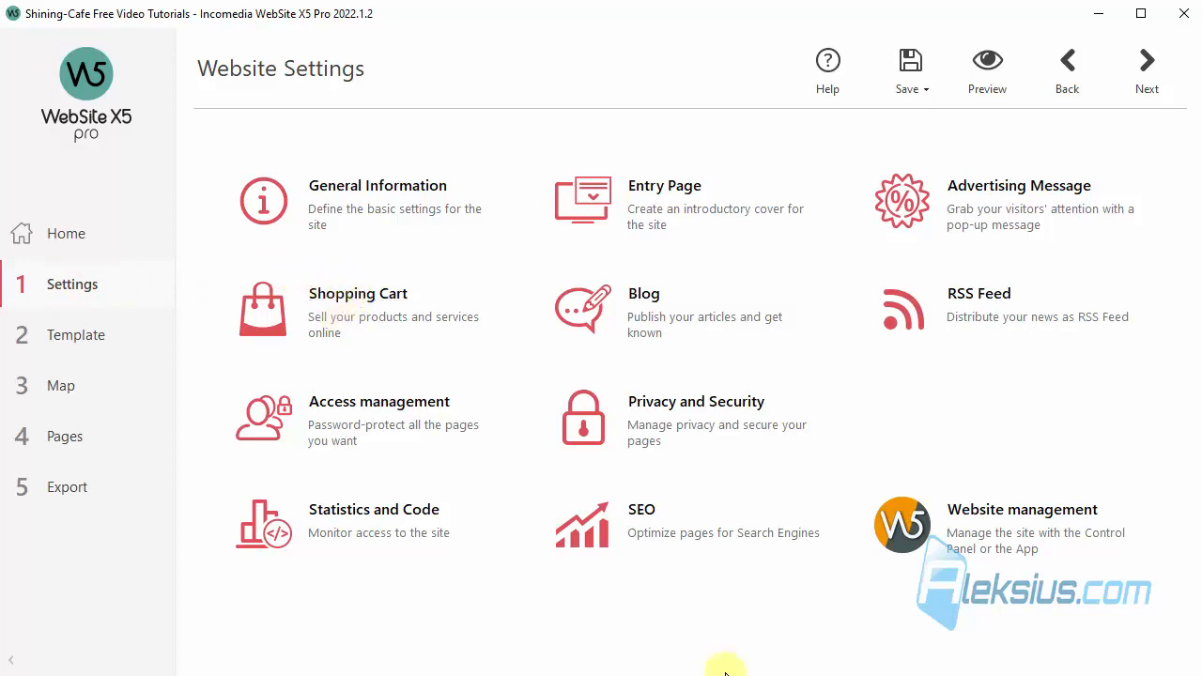
click(347, 301)
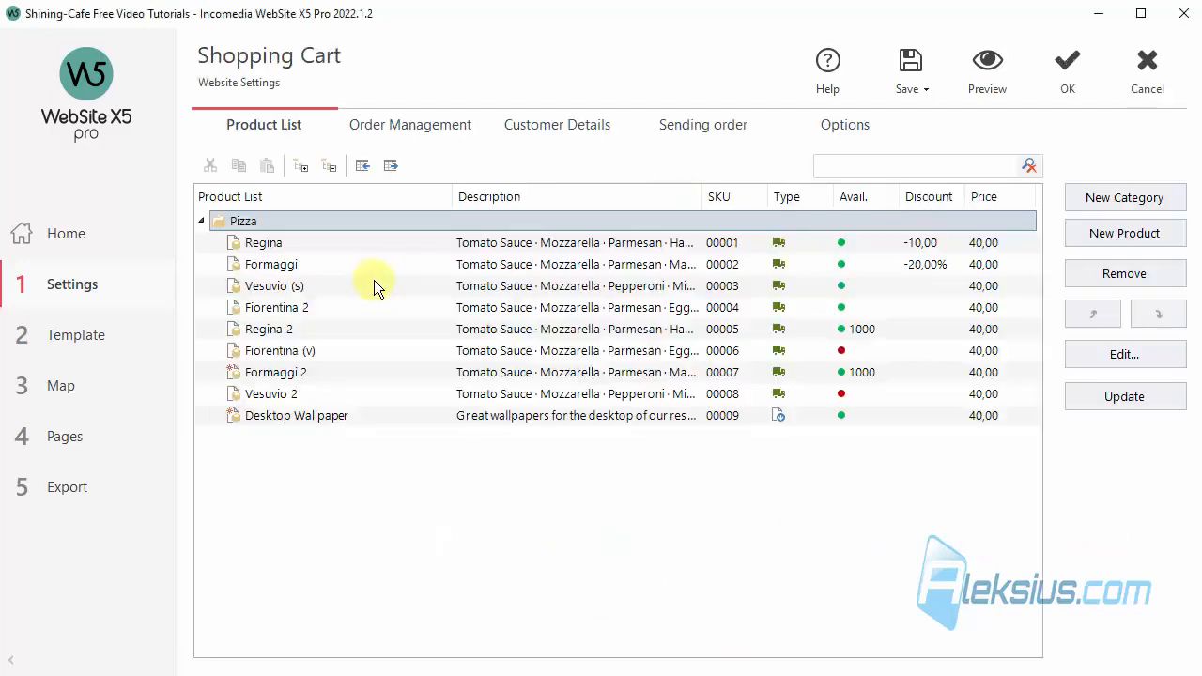
click(418, 127)
click(286, 493)
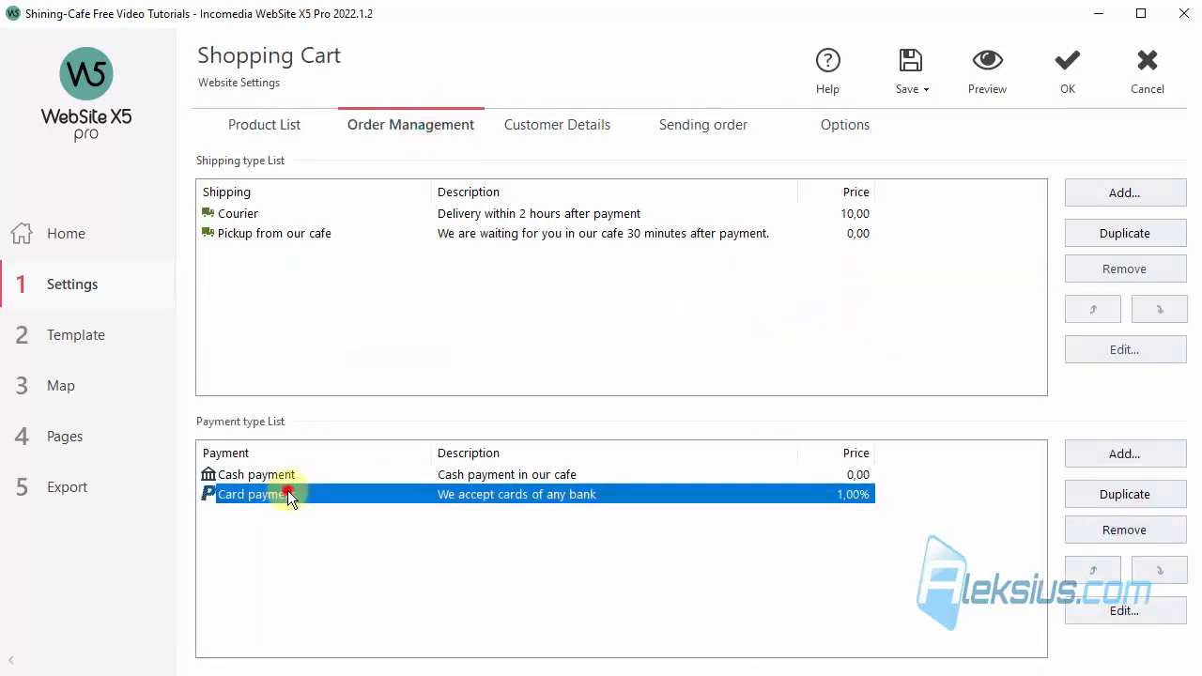
double_click(385, 502)
click(495, 64)
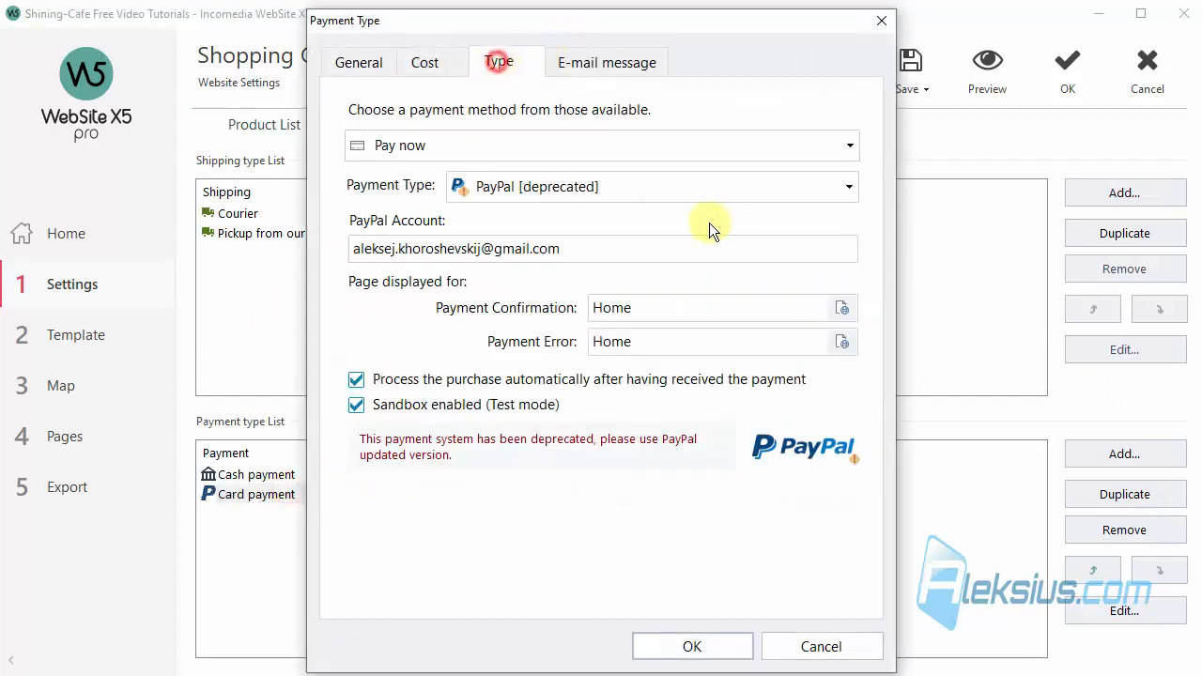
- Set the Card payment's type to PayPal Commerce Platform and enable the installment payment option
click(634, 186)
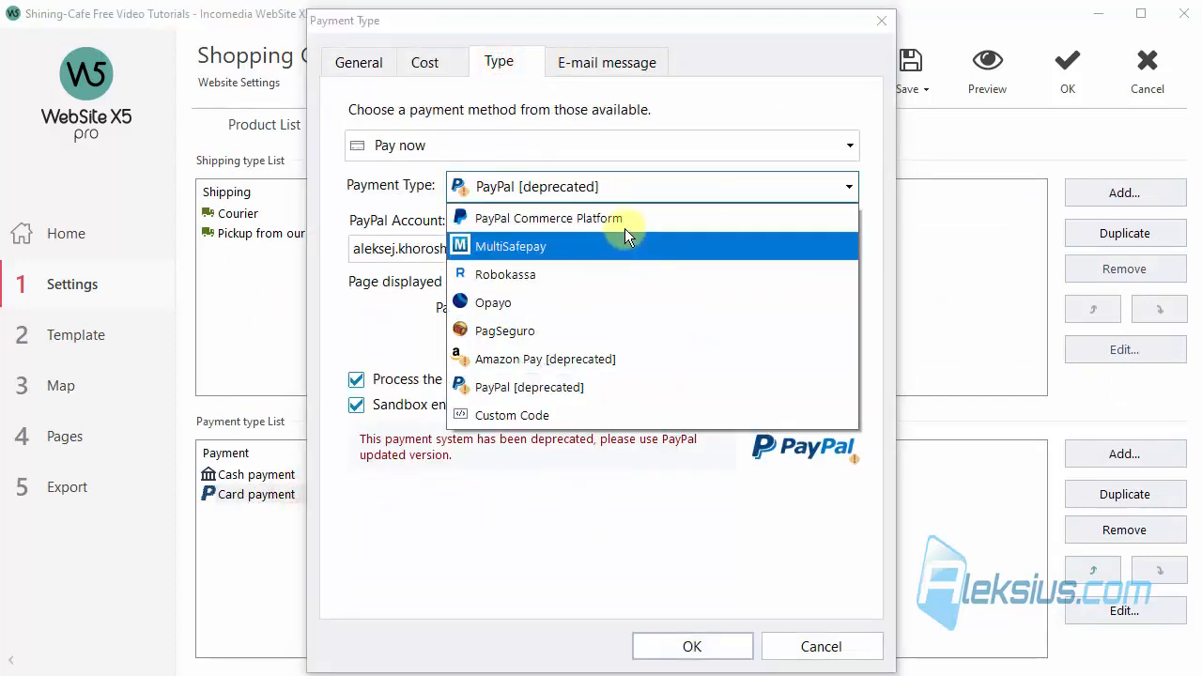
click(628, 216)
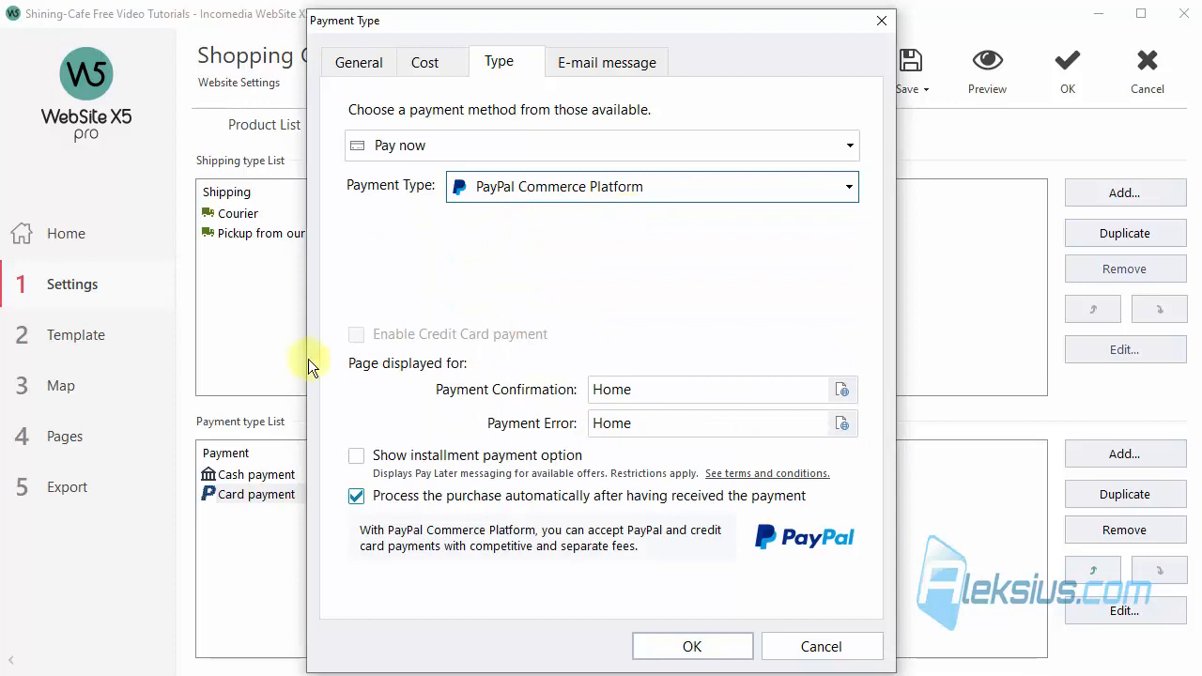
click(354, 459)
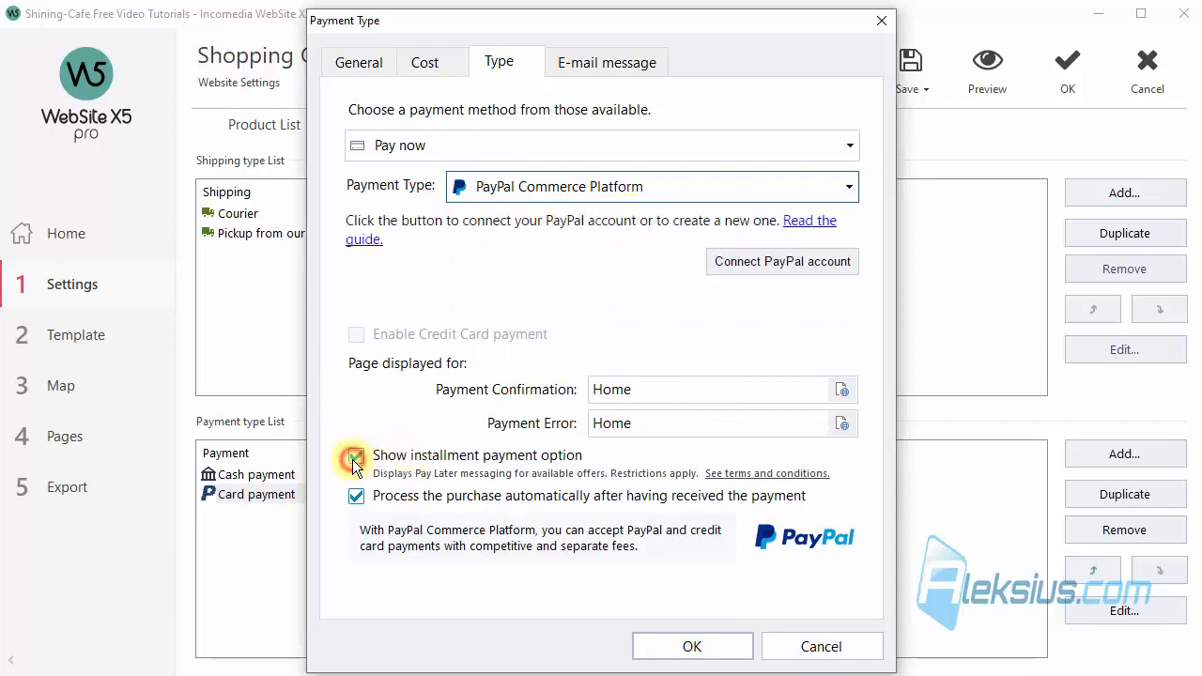